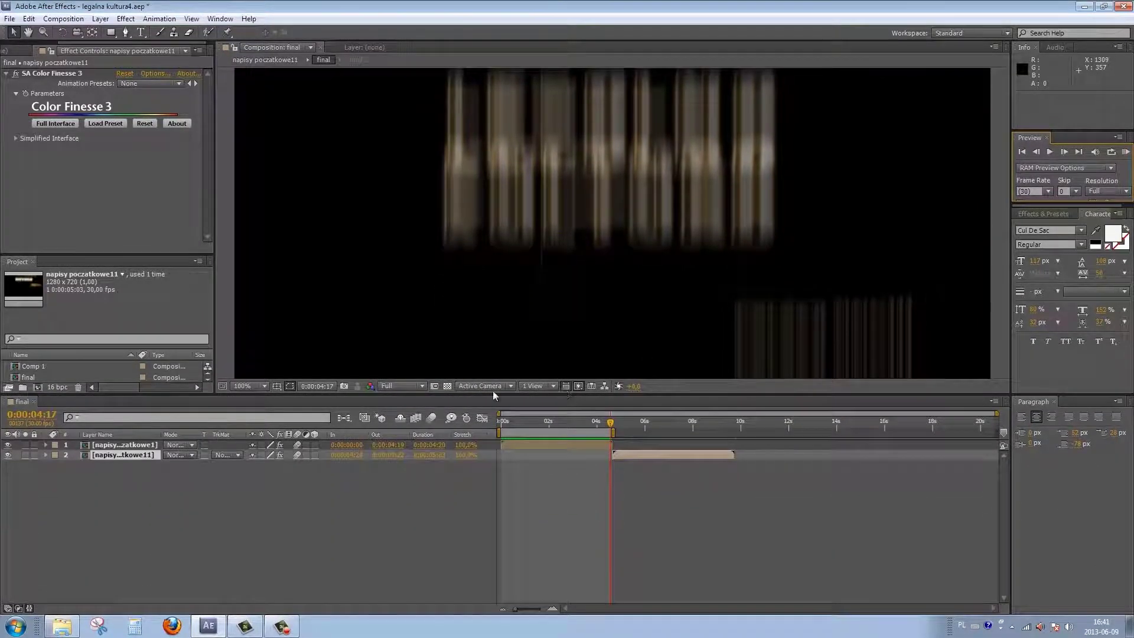
Create a new 1280×720 composition and type the word FUN in it.
{"action": "left_click", "coordinate": [37, 388]}
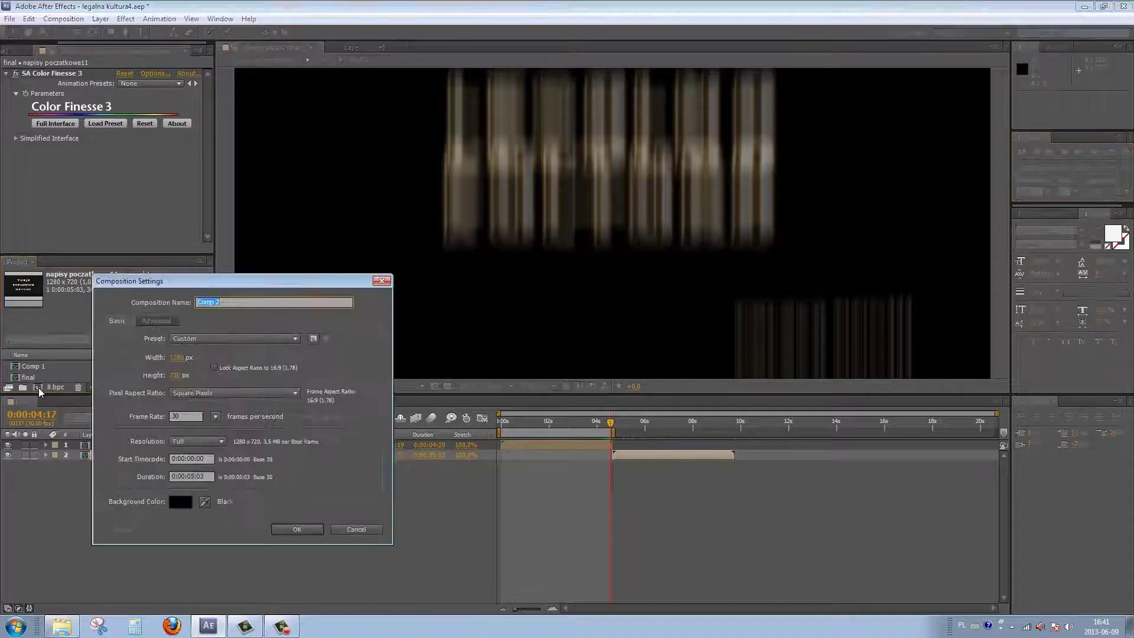
{"action": "left_click", "coordinate": [300, 526]}
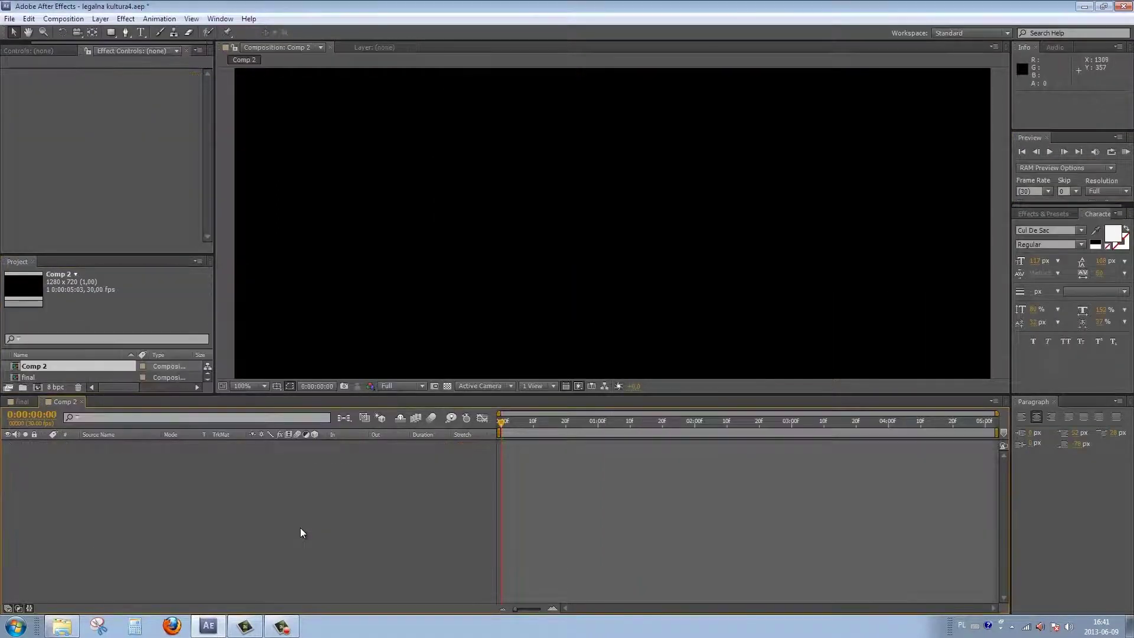
{"action": "left_click", "coordinate": [144, 31]}
{"action": "left_click", "coordinate": [522, 208]}
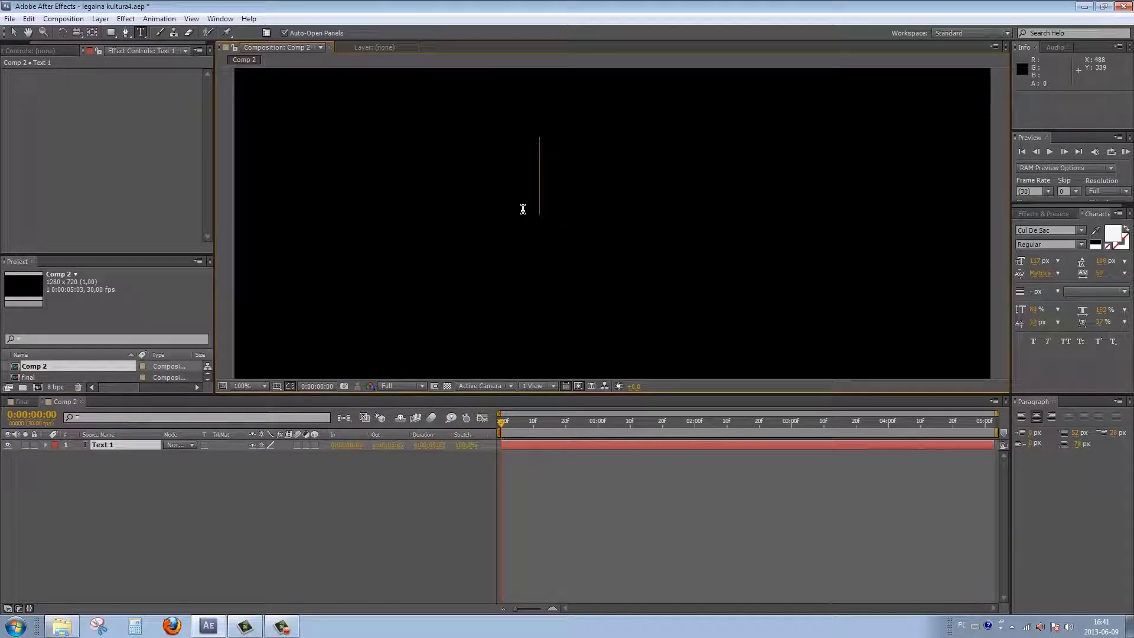
{"action": "type", "text": "FUN"}
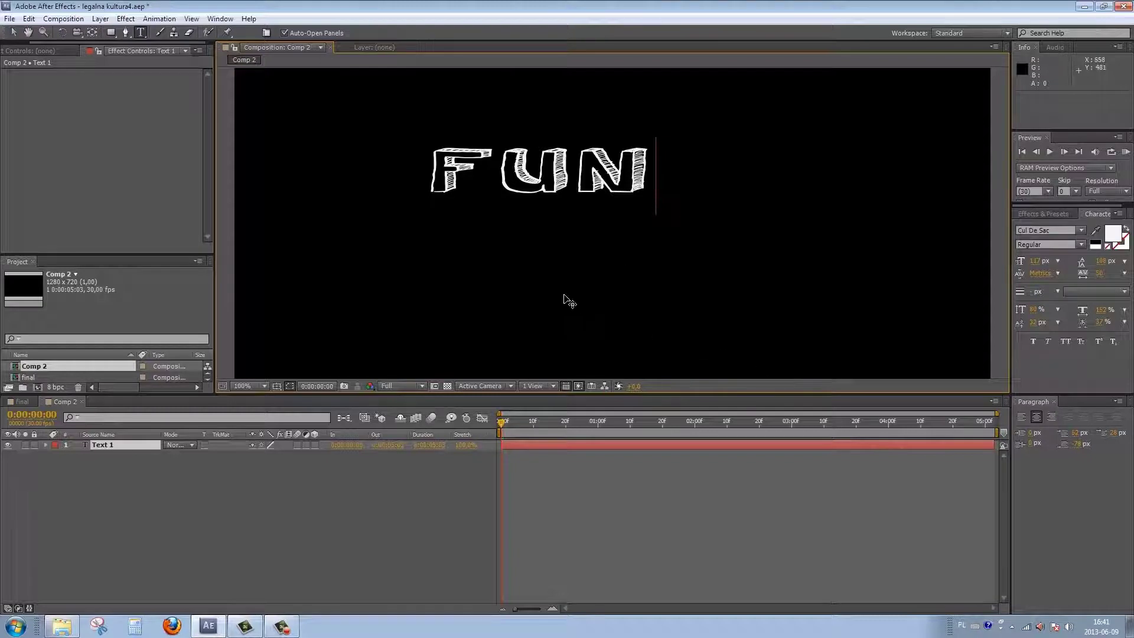
{"action": "scroll", "coordinate": [569, 301], "scroll_direction": "down", "scroll_amount": 2}
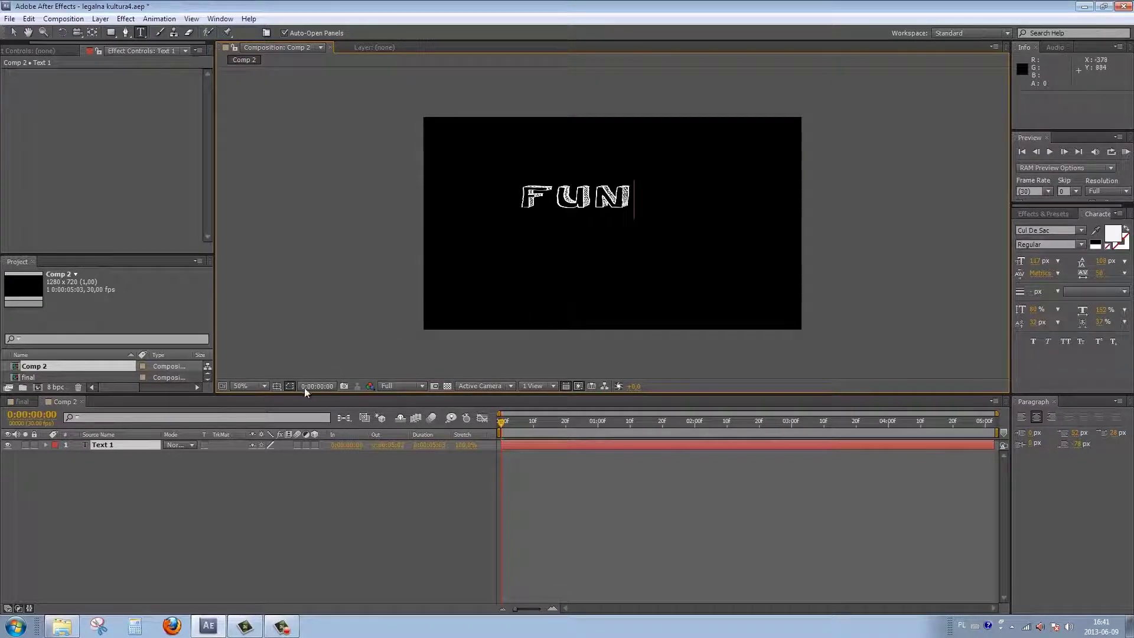
{"action": "key", "text": "Escape"}
Move FUN toward the frame's centre and show title/action safe guides at 100% zoom.
{"action": "key", "text": "v"}
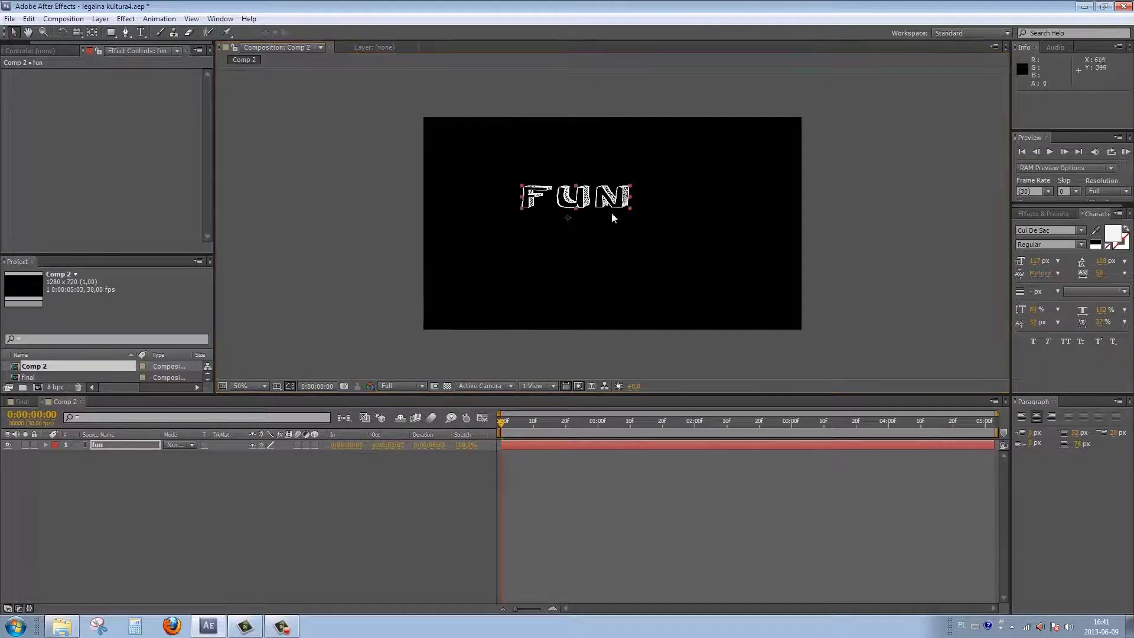
{"action": "left_click_drag", "start_coordinate": [605, 208], "coordinate": [641, 230]}
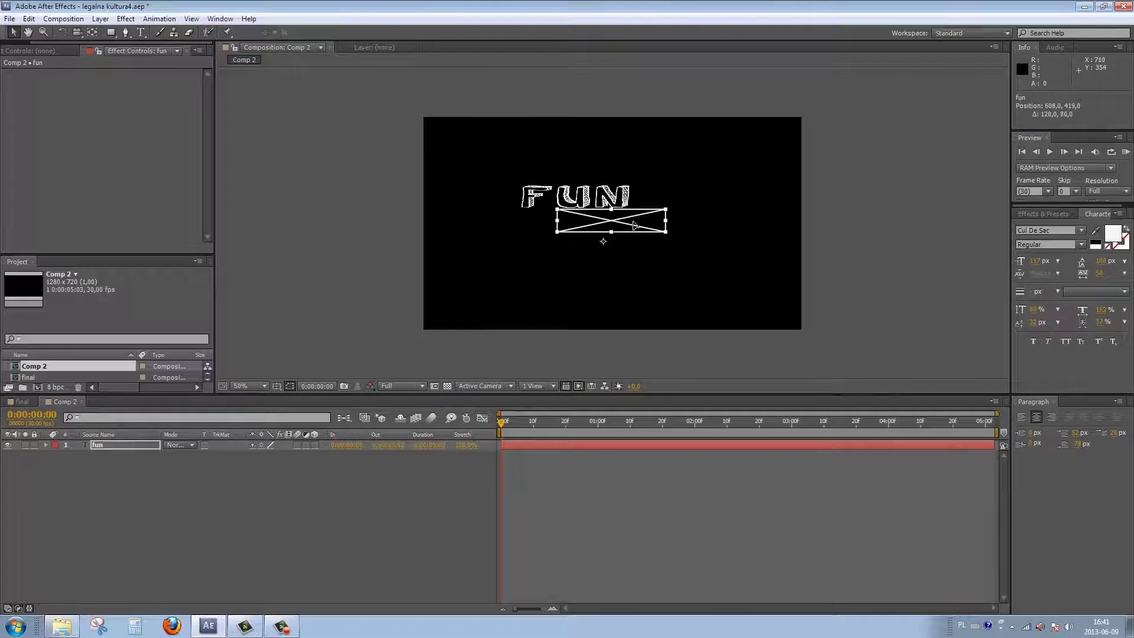
{"action": "left_click", "coordinate": [277, 385]}
{"action": "left_click", "coordinate": [288, 400]}
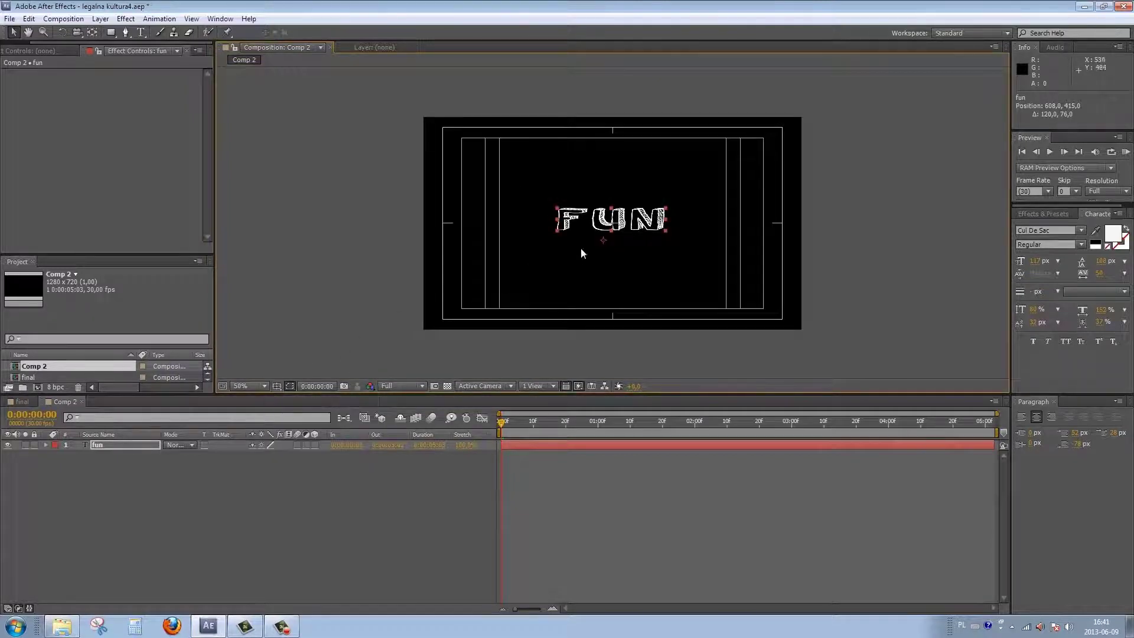
{"action": "key", "text": "slash"}
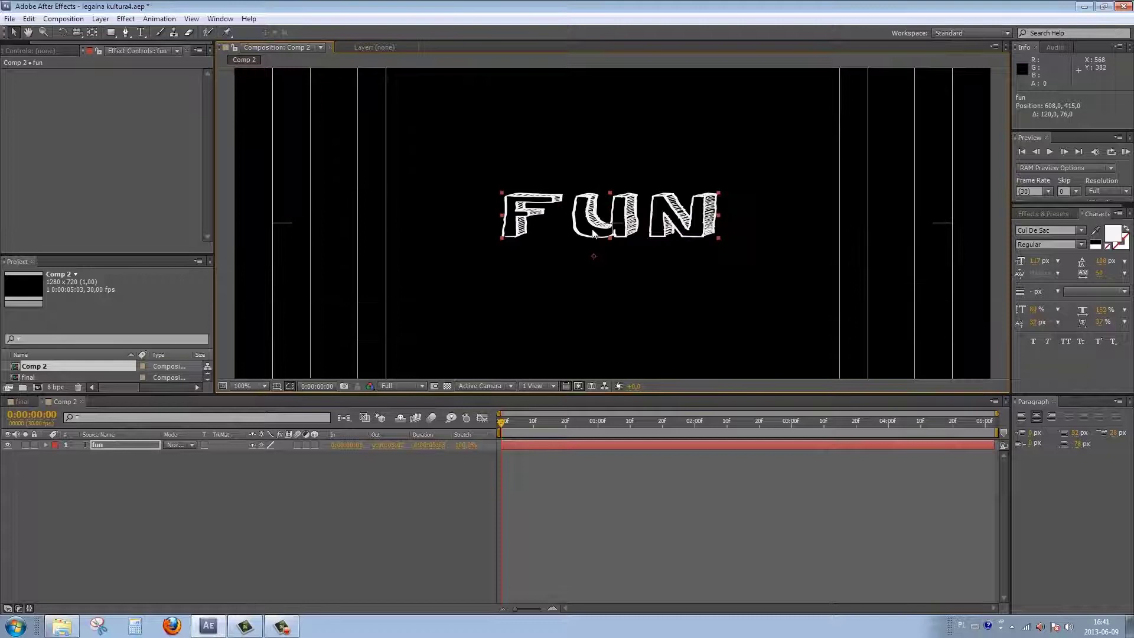
{"action": "left_click_drag", "start_coordinate": [624, 209], "coordinate": [628, 214]}
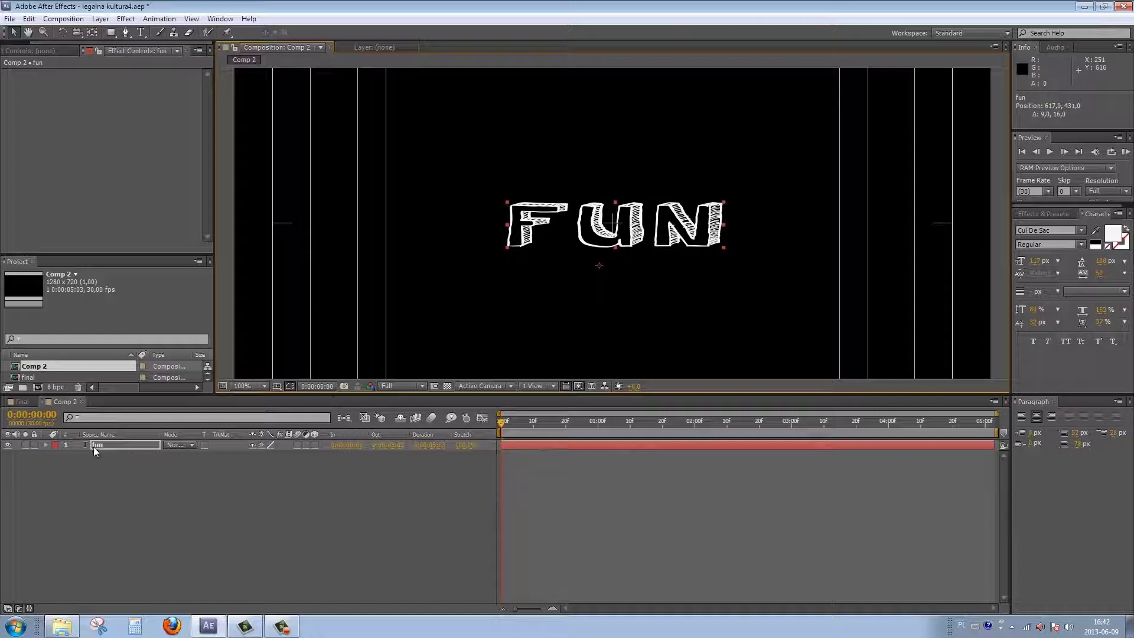
Add a Position animator with a Wiggly selector to the fun text layer.
{"action": "left_click", "coordinate": [45, 445]}
{"action": "left_click", "coordinate": [55, 456]}
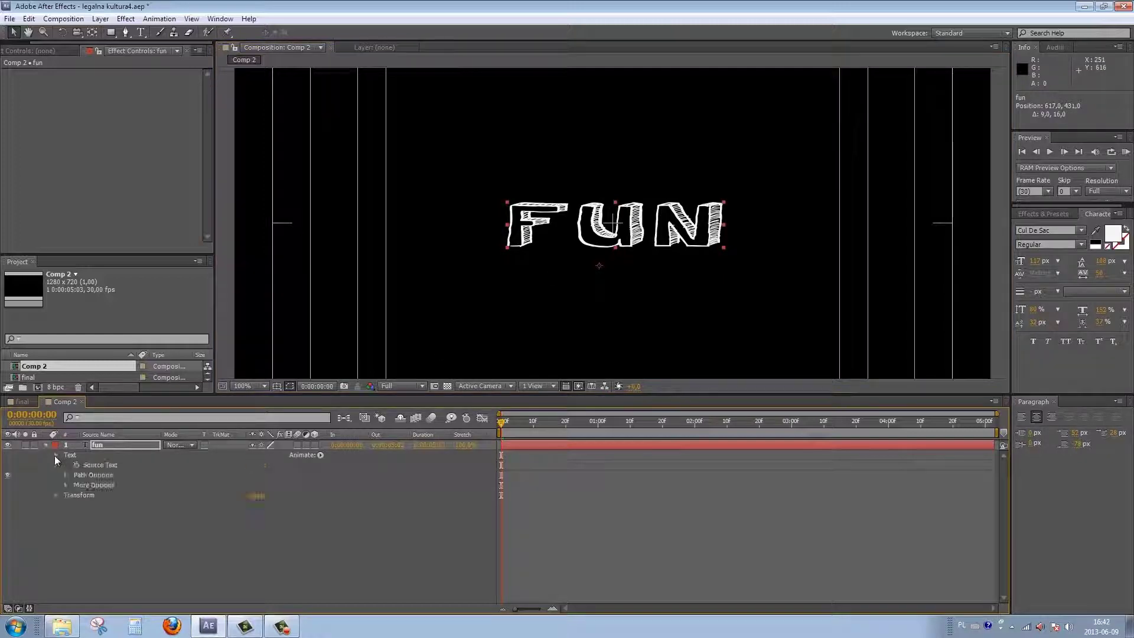
{"action": "left_click", "coordinate": [320, 454]}
{"action": "left_click", "coordinate": [391, 232]}
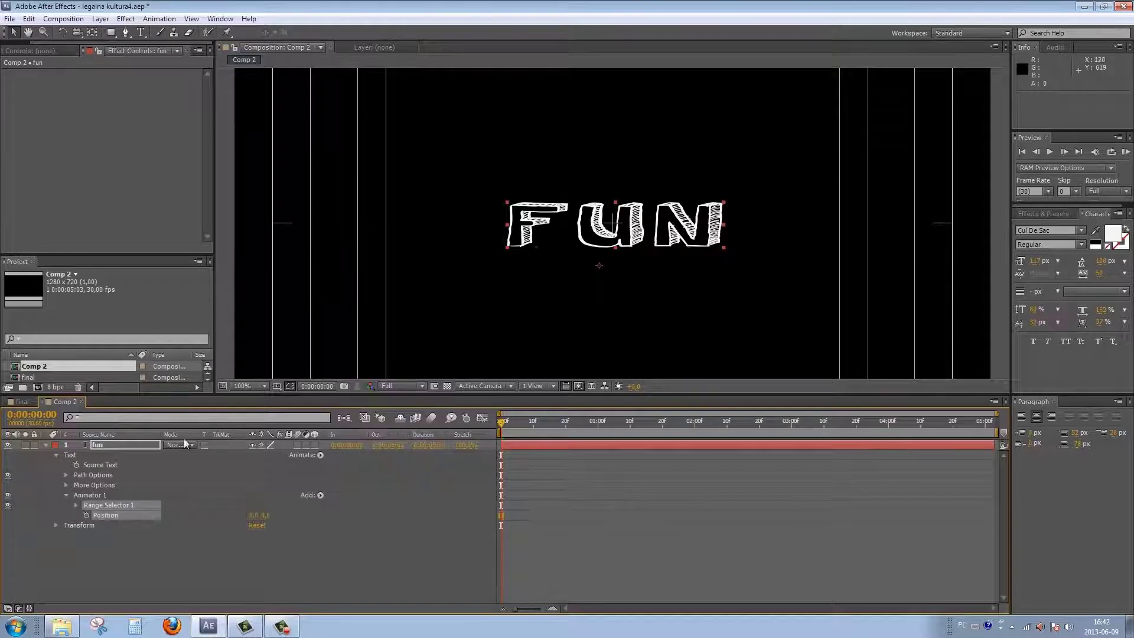
{"action": "left_click", "coordinate": [320, 495]}
{"action": "mouse_move", "coordinate": [363, 512]}
{"action": "left_click", "coordinate": [424, 525]}
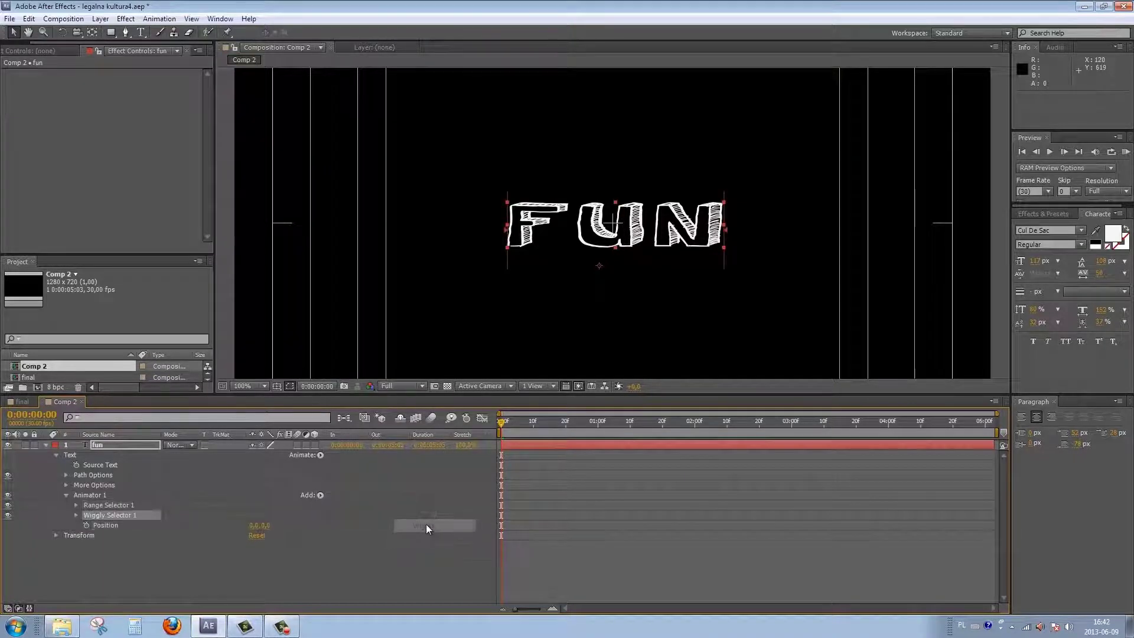
Set the animator's Position offset to 2,2 and Wiggles/Second to 34.
{"action": "left_click", "coordinate": [76, 504]}
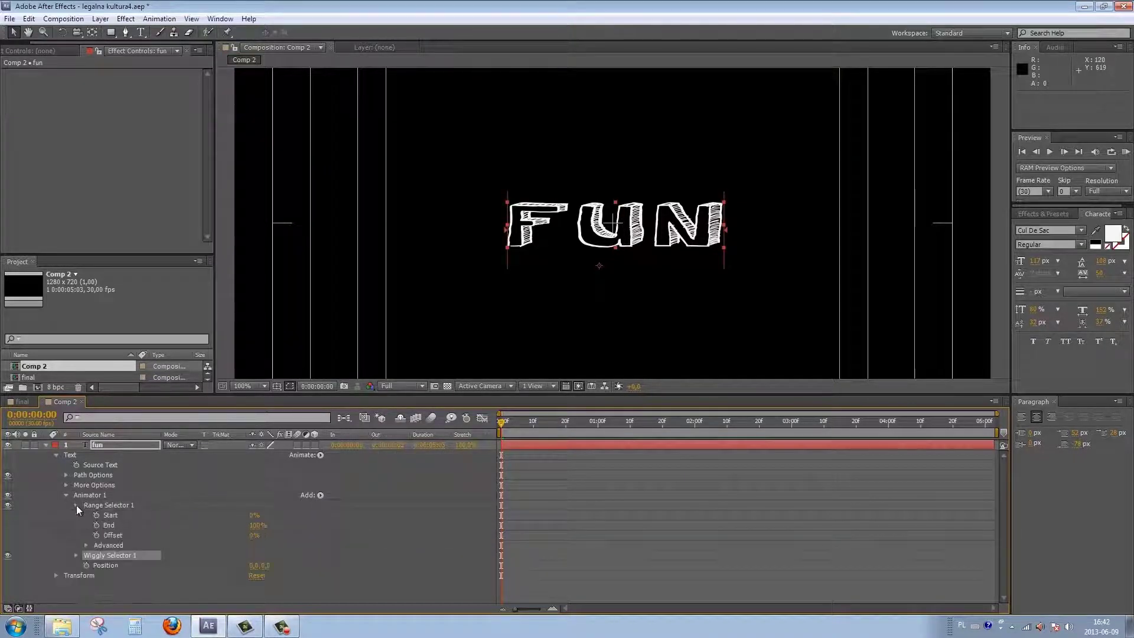
{"action": "left_click", "coordinate": [76, 555]}
{"action": "scroll", "coordinate": [77, 554], "scroll_direction": "down", "scroll_amount": 3}
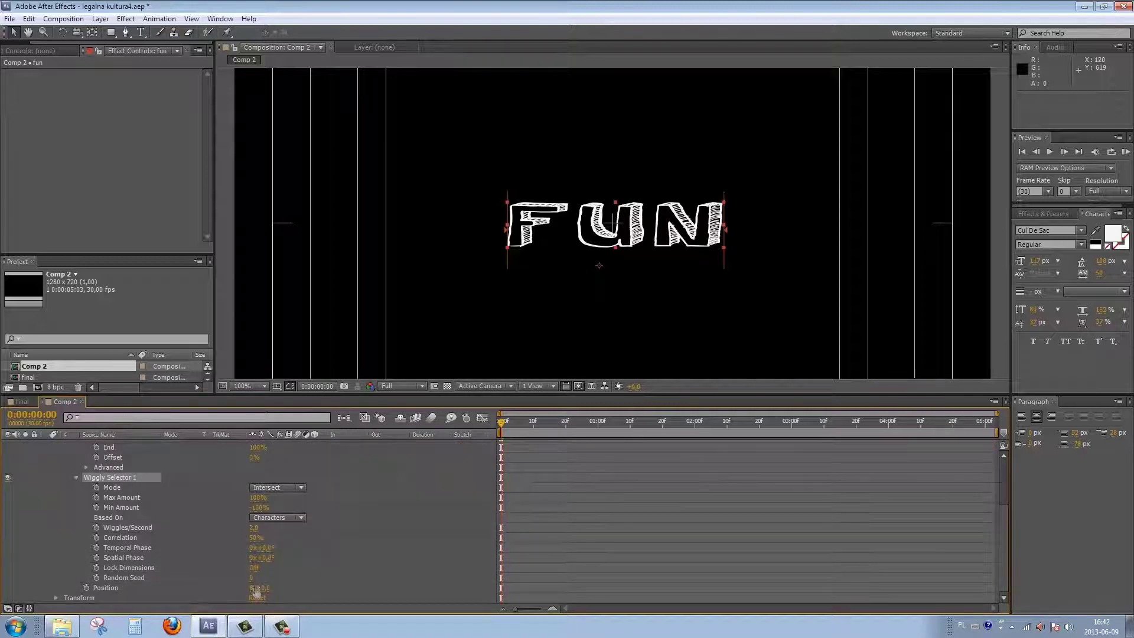
{"action": "left_click", "coordinate": [256, 589]}
{"action": "type", "text": "2"}
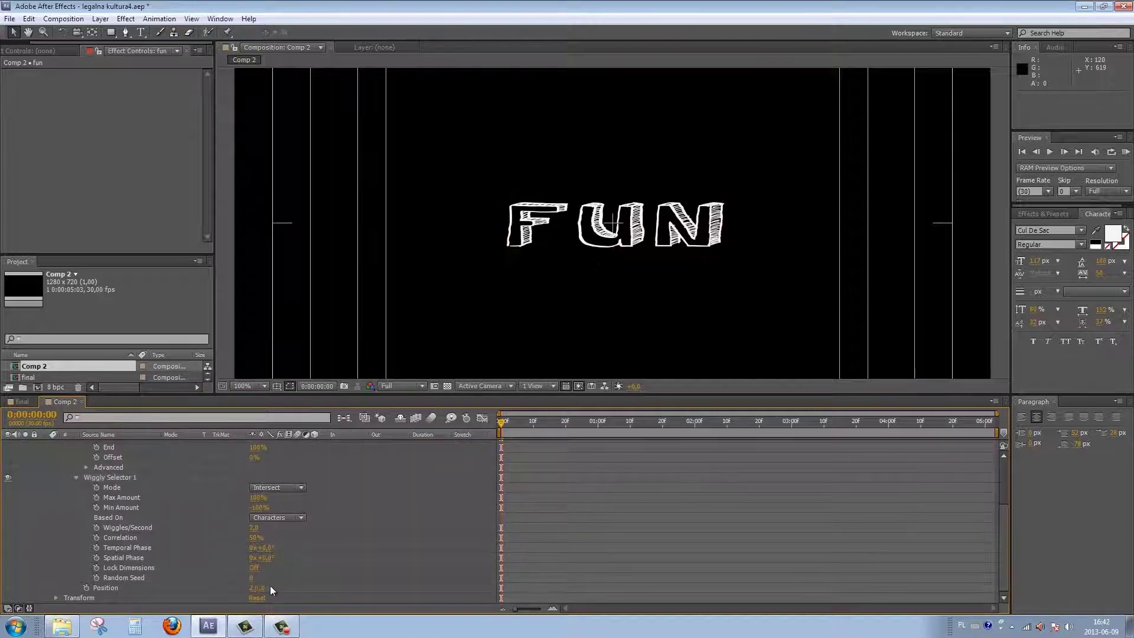
{"action": "key", "text": "Tab"}
{"action": "type", "text": "1"}
{"action": "key", "text": "shift+Home"}
{"action": "type", "text": "2"}
{"action": "key", "text": "Return"}
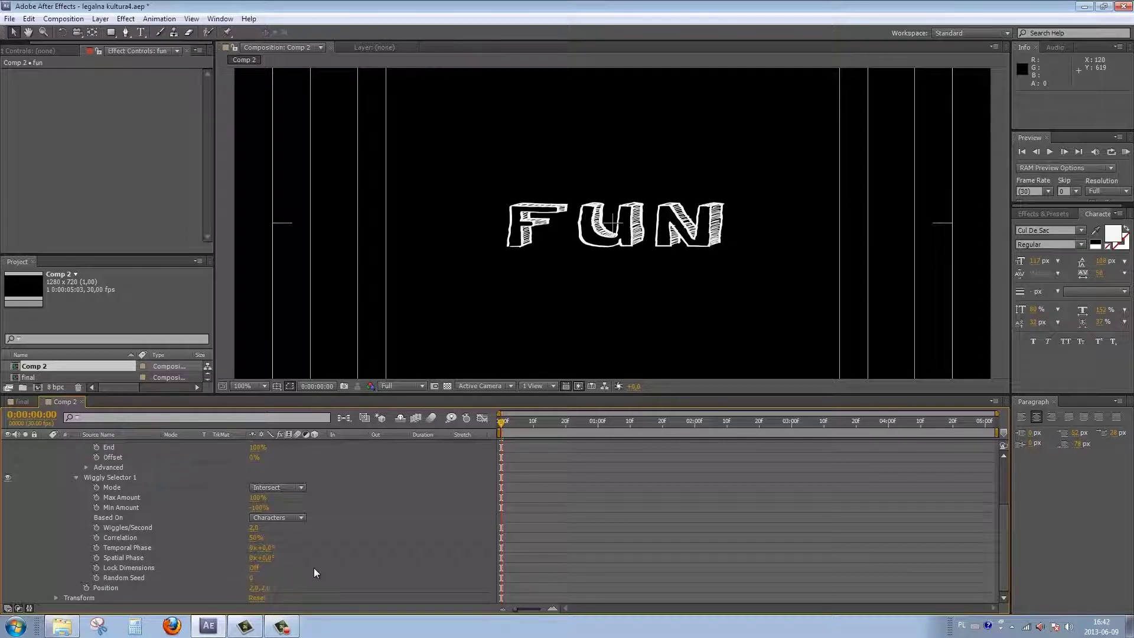
{"action": "left_click_drag", "start_coordinate": [254, 527], "coordinate": [273, 527]}
Preview the jittering FUN letters, zooming the view out to 50%.
{"action": "left_click", "coordinate": [1125, 152]}
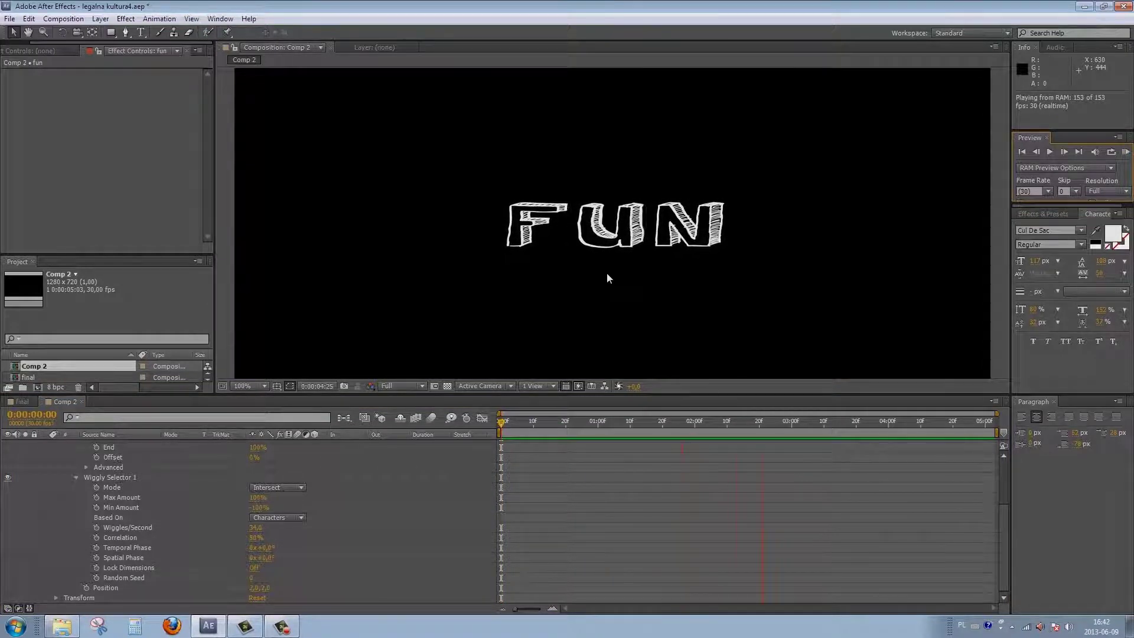
{"action": "key", "text": "space"}
{"action": "key", "text": "comma"}
{"action": "key", "text": "comma"}
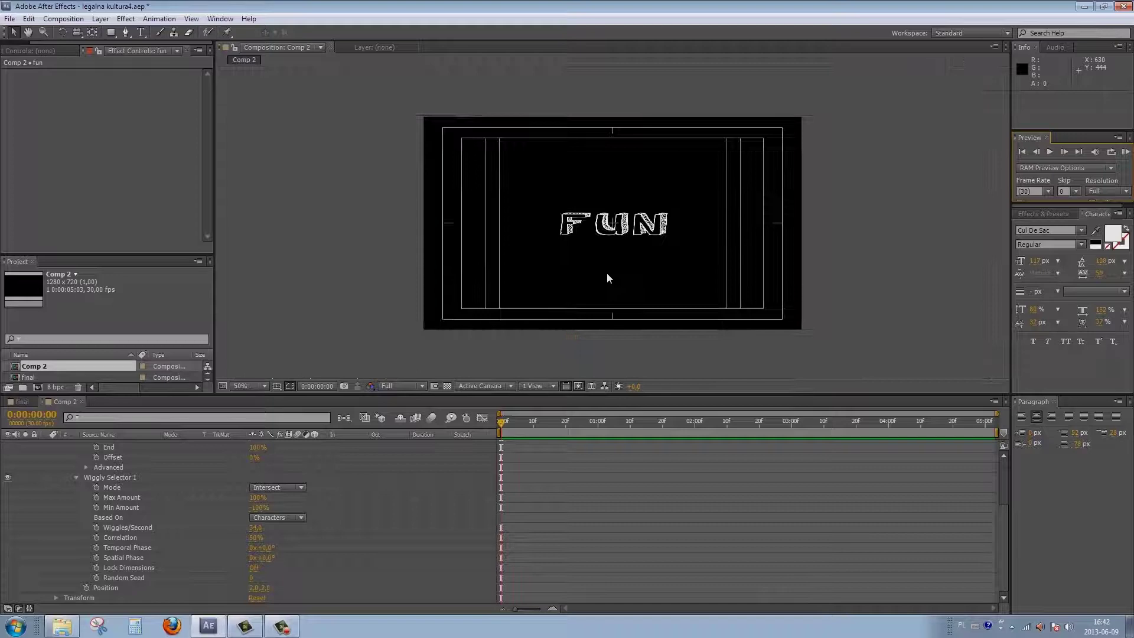
{"action": "left_click", "coordinate": [1125, 152]}
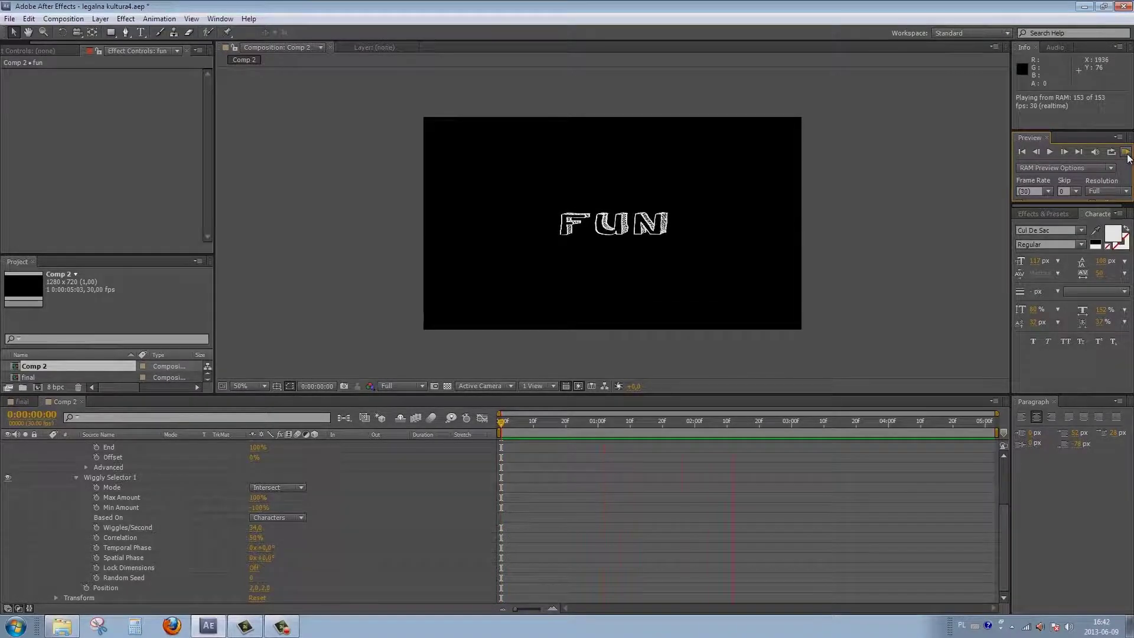
{"action": "left_click", "coordinate": [624, 409]}
{"action": "scroll", "coordinate": [157, 464], "scroll_direction": "up", "scroll_amount": 3}
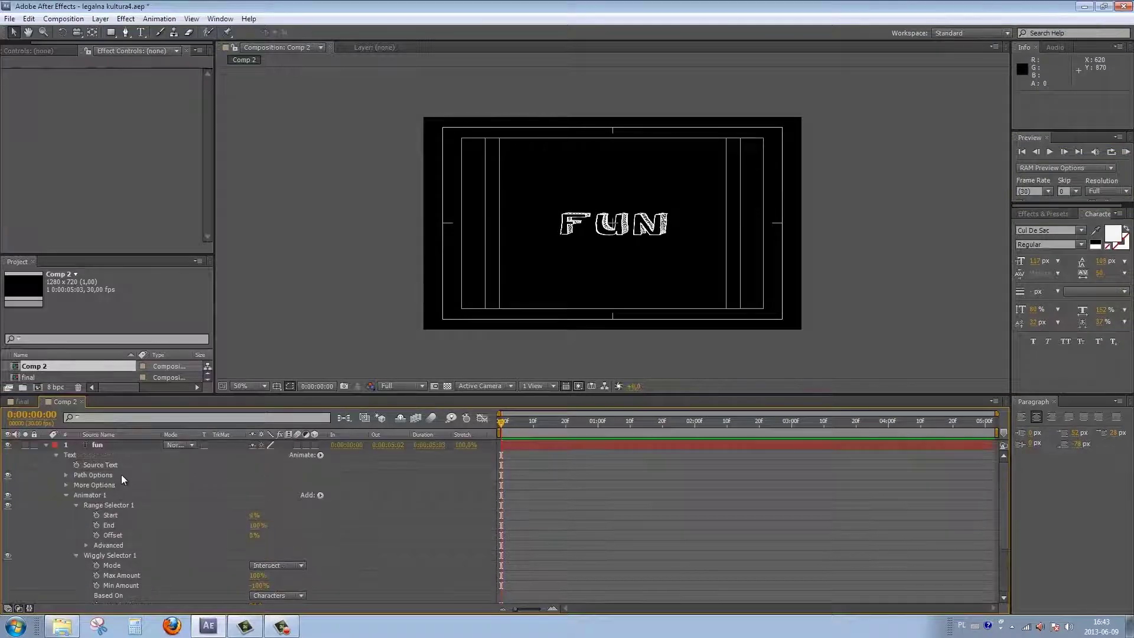
Delete the U and N so the text layer holds only the letter F.
{"action": "left_click", "coordinate": [46, 446]}
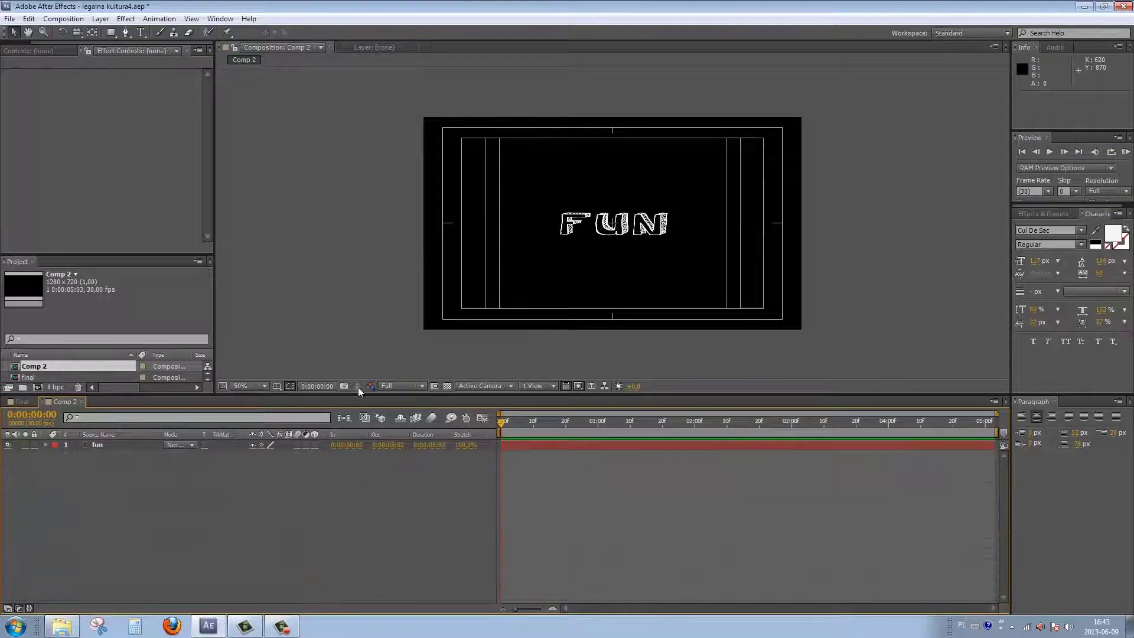
{"action": "double_click", "coordinate": [644, 230]}
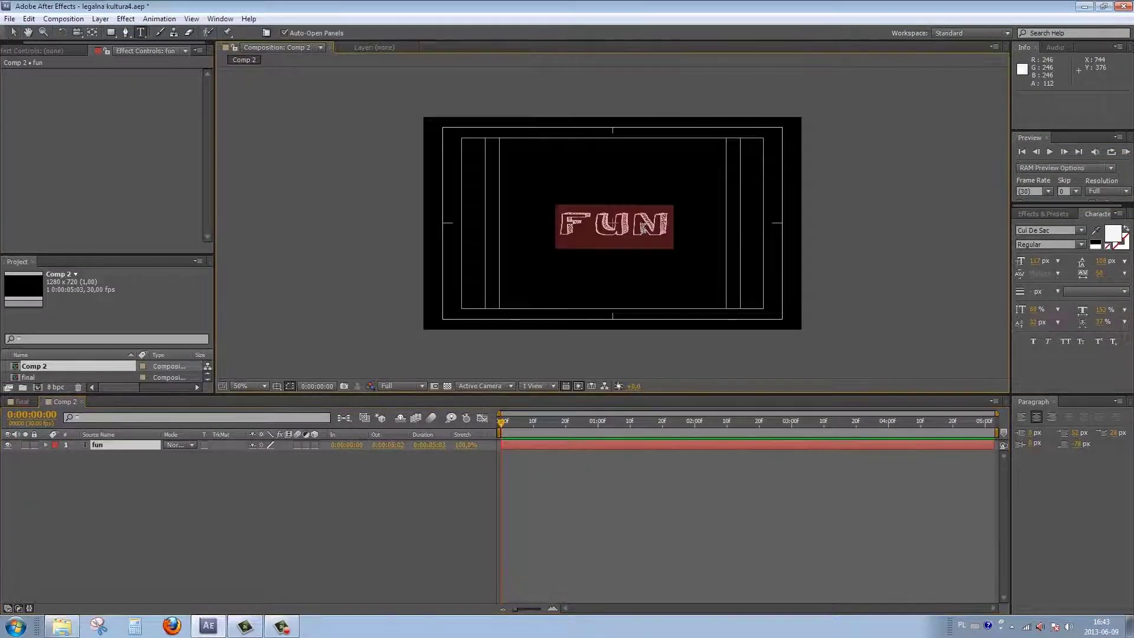
{"action": "left_click", "coordinate": [667, 223]}
{"action": "key", "text": "BackSpace"}
{"action": "key", "text": "BackSpace"}
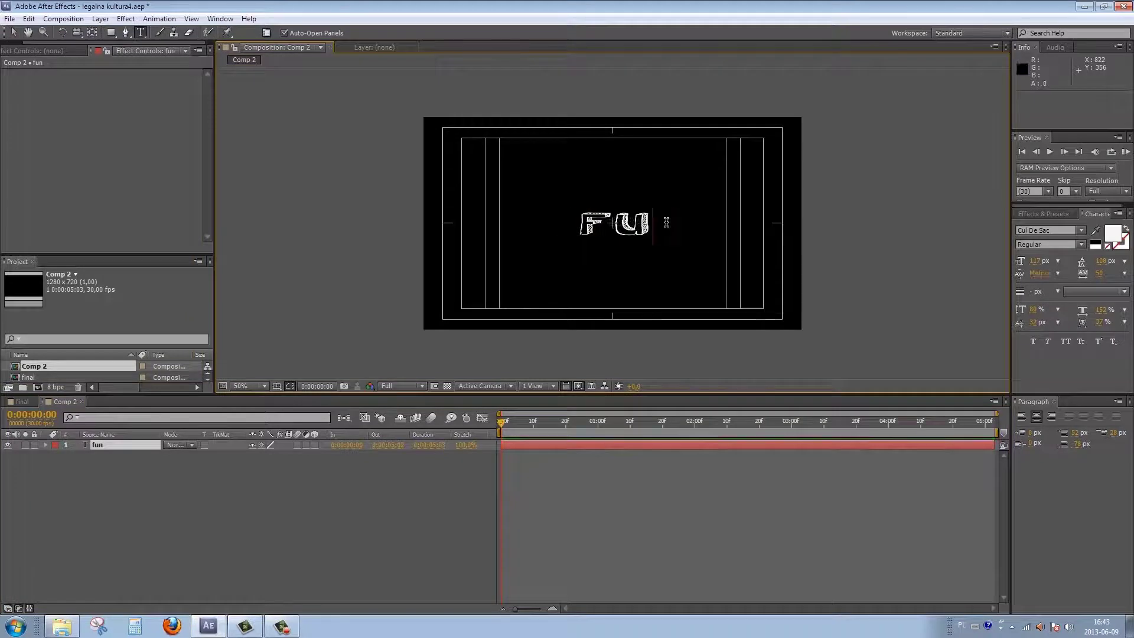
{"action": "left_click", "coordinate": [180, 504]}
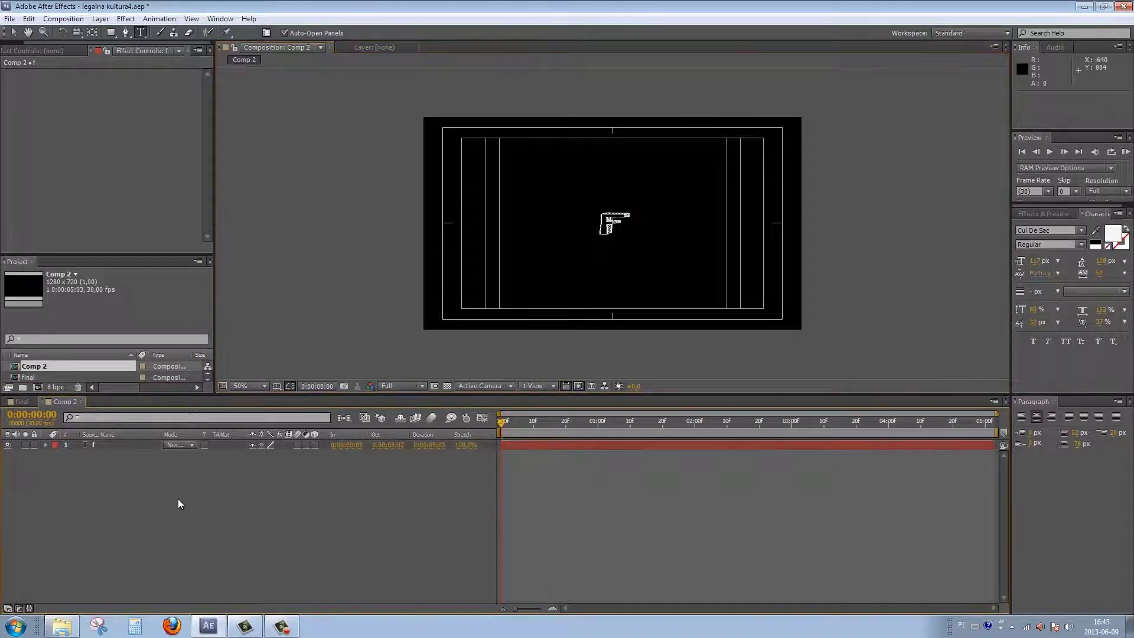
Duplicate the f layer, retype the copy as u, and duplicate it again for n.
{"action": "left_click", "coordinate": [103, 442]}
{"action": "key", "text": "Return"}
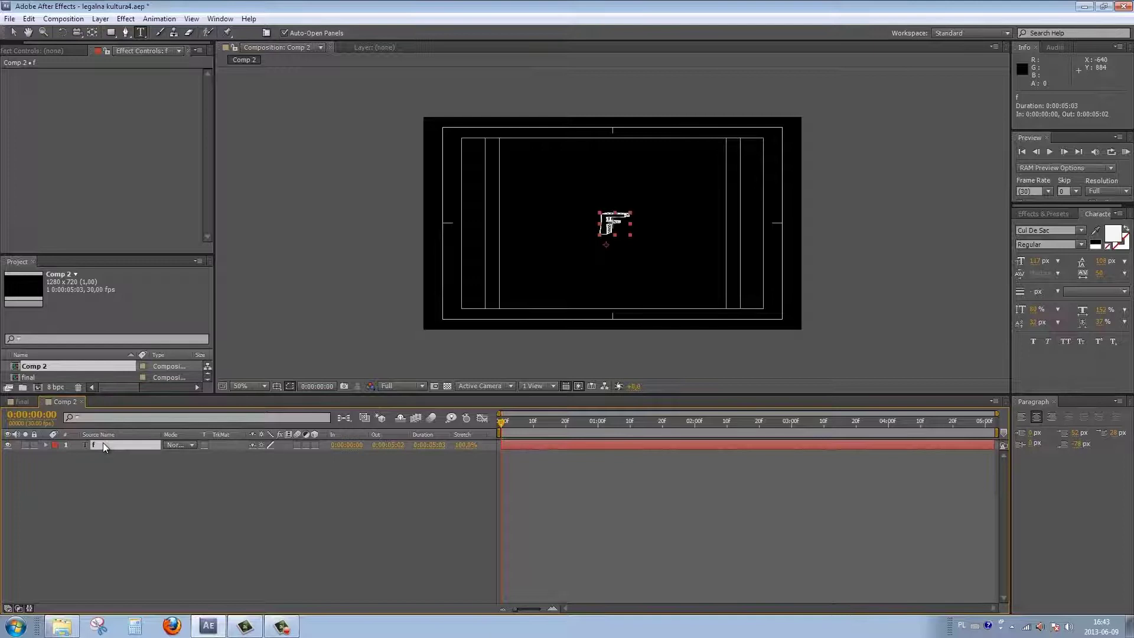
{"action": "key", "text": "ctrl+d"}
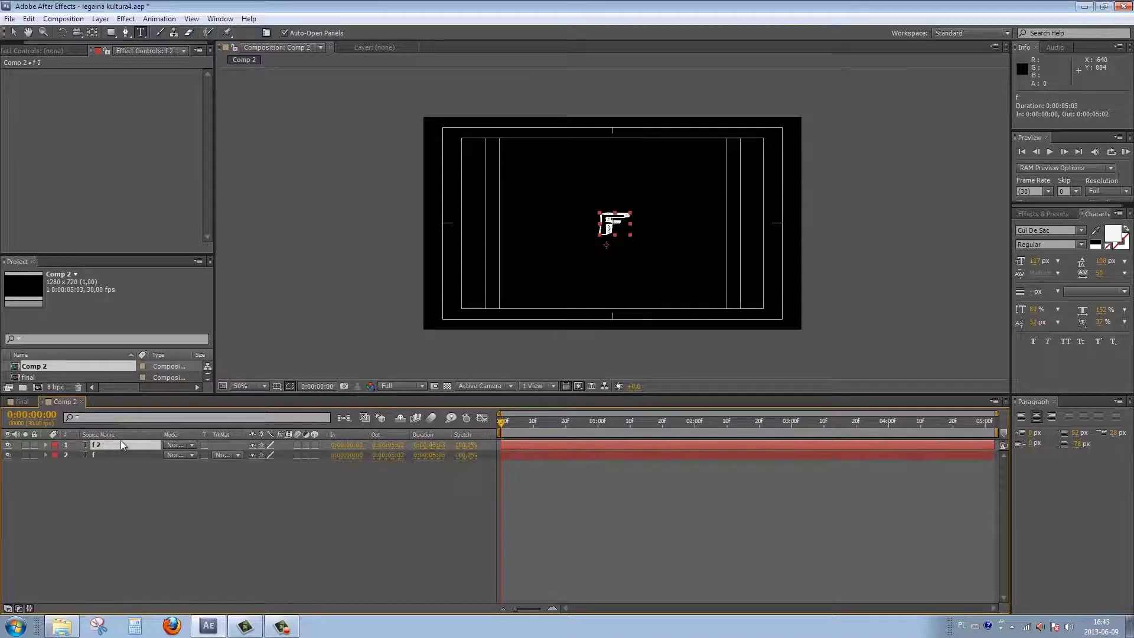
{"action": "double_click", "coordinate": [115, 445]}
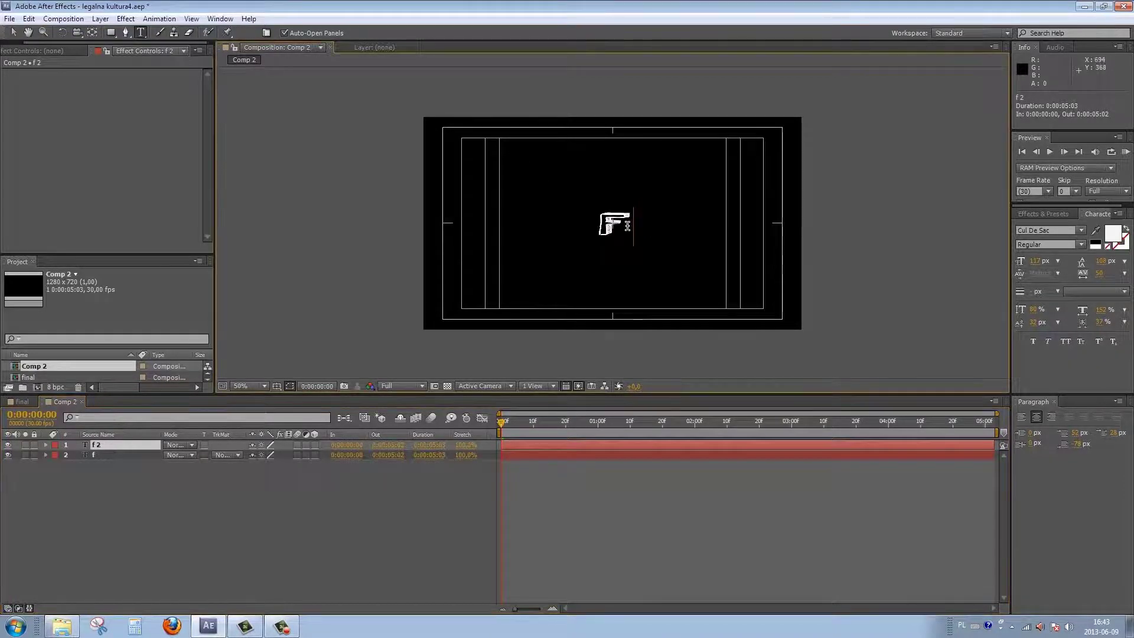
{"action": "type", "text": "u"}
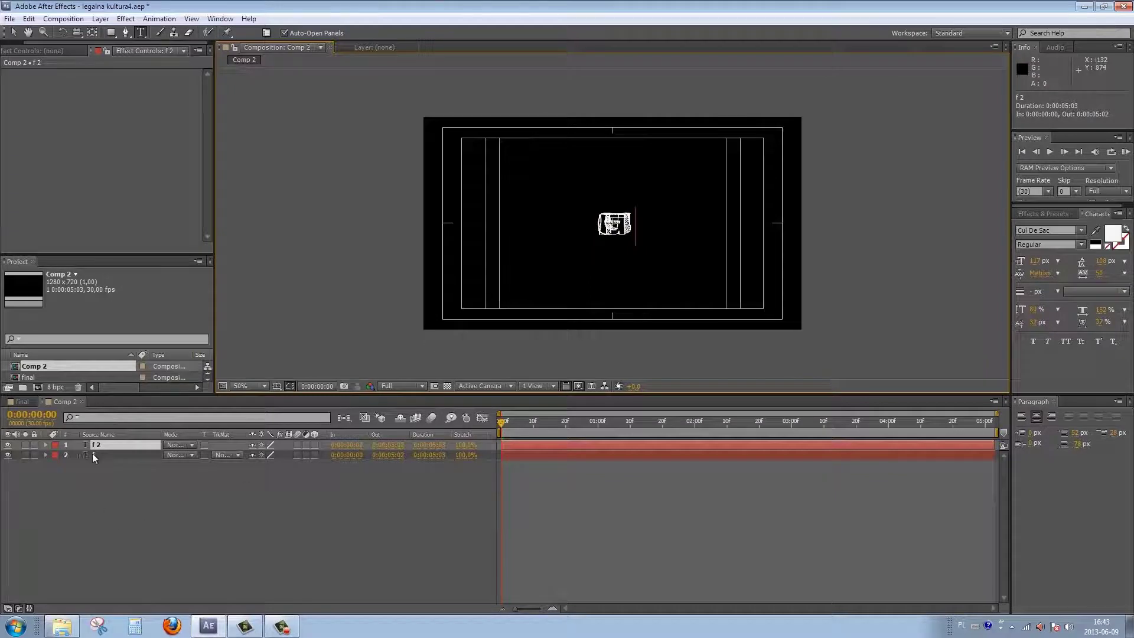
{"action": "left_click", "coordinate": [108, 446]}
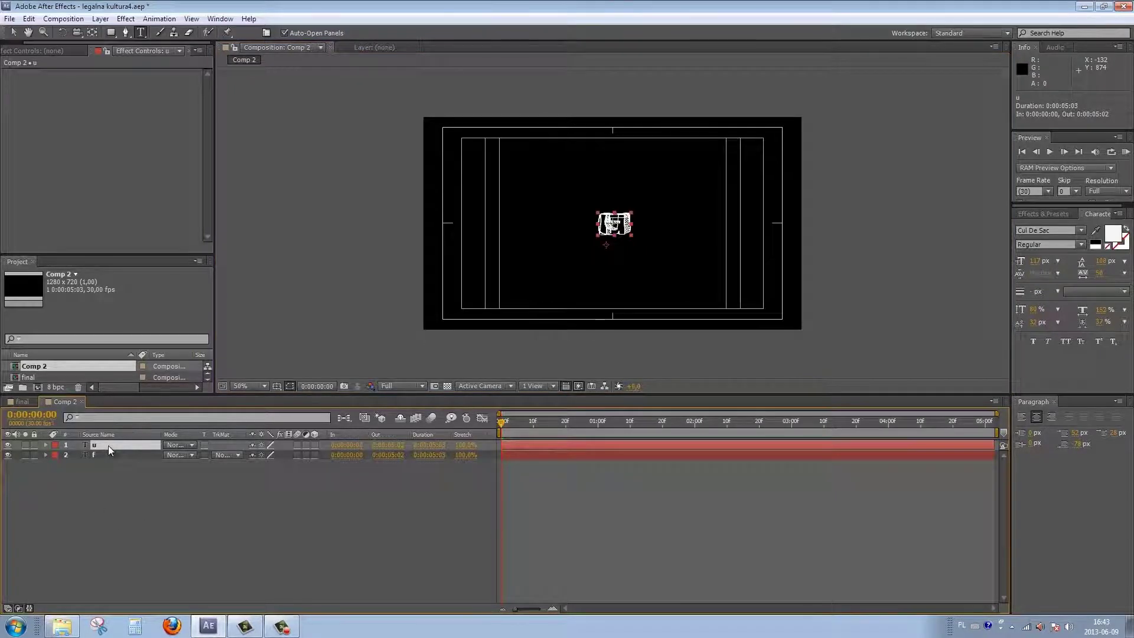
{"action": "key", "text": "ctrl+d"}
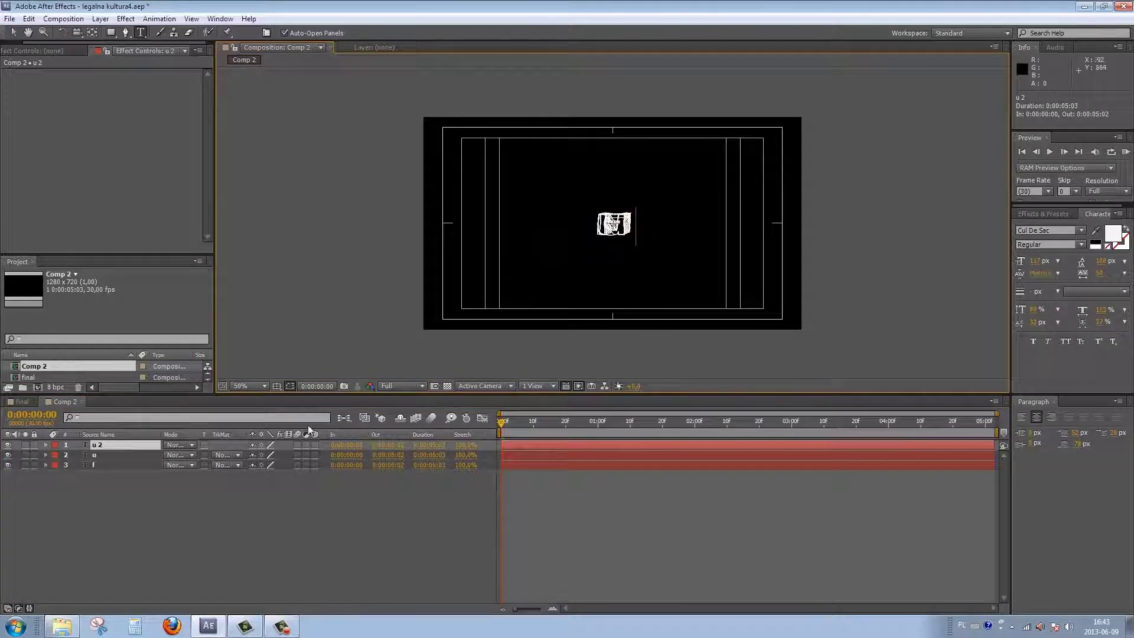
Move the N to the right of the U and the F to its left.
{"action": "left_click", "coordinate": [129, 464]}
{"action": "key", "text": "v"}
{"action": "scroll", "coordinate": [603, 251], "scroll_direction": "up", "scroll_amount": 3}
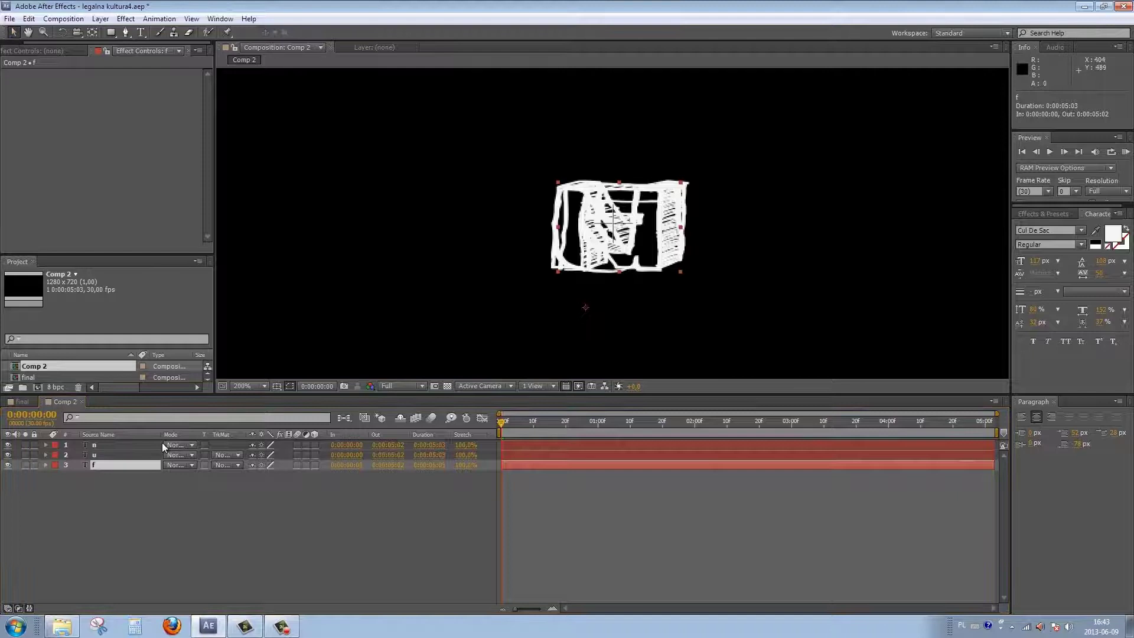
{"action": "left_click", "coordinate": [104, 444]}
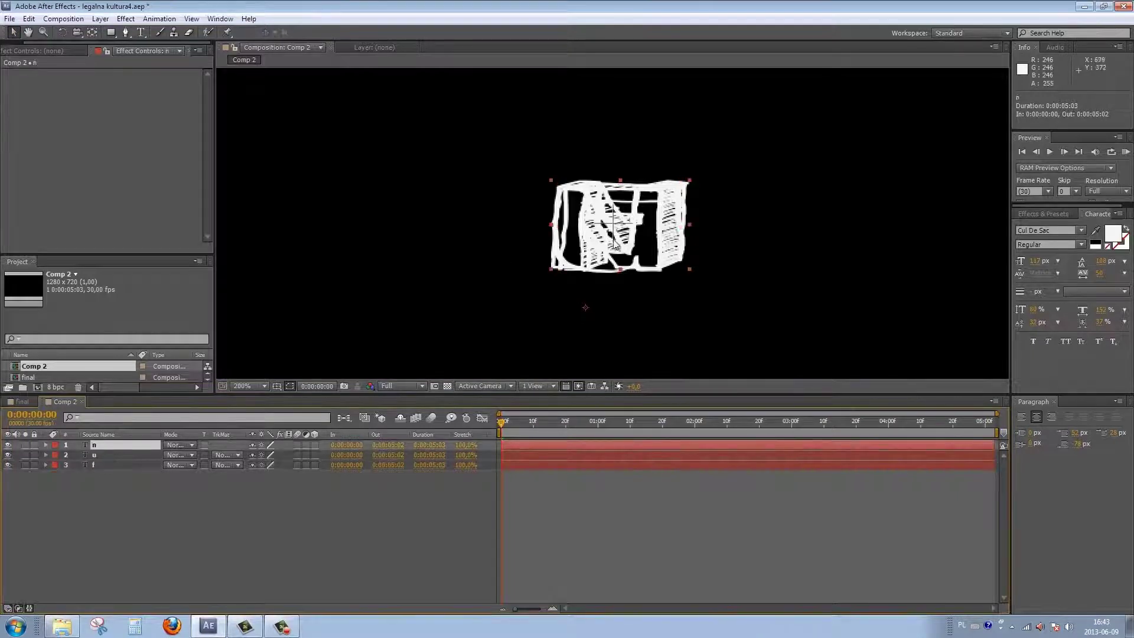
{"action": "left_click_drag", "start_coordinate": [617, 226], "coordinate": [765, 223]}
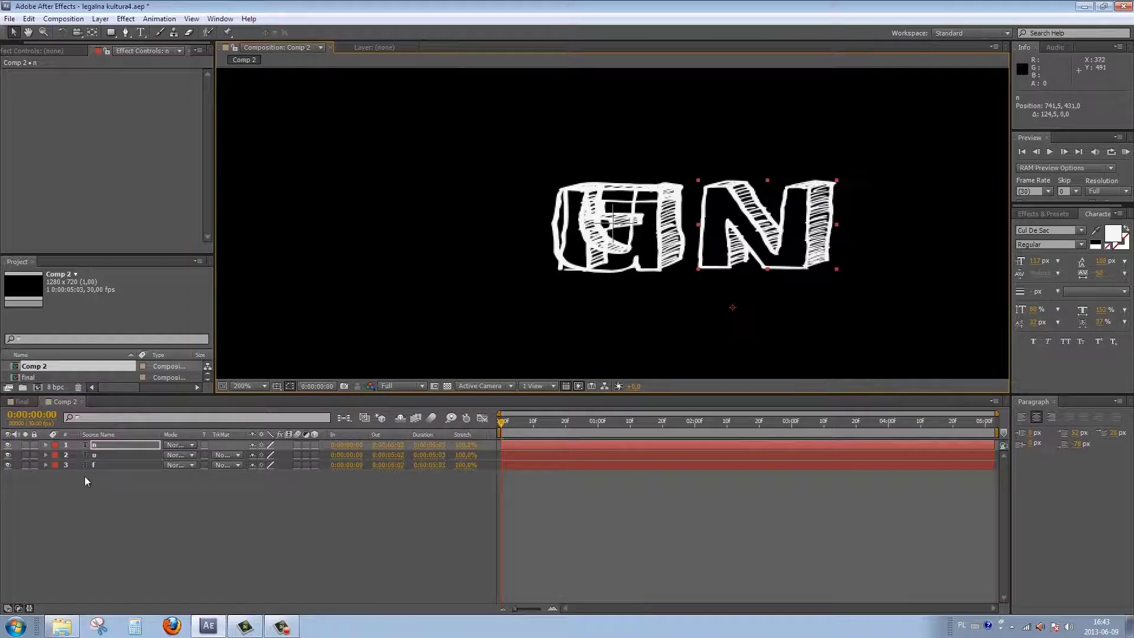
{"action": "left_click", "coordinate": [106, 465]}
{"action": "left_click_drag", "start_coordinate": [589, 238], "coordinate": [452, 235]}
Pin the F's top-right, top-left and bottom-left corners and set its mesh to 80 triangles.
{"action": "scroll", "coordinate": [483, 230], "scroll_direction": "down", "scroll_amount": 4}
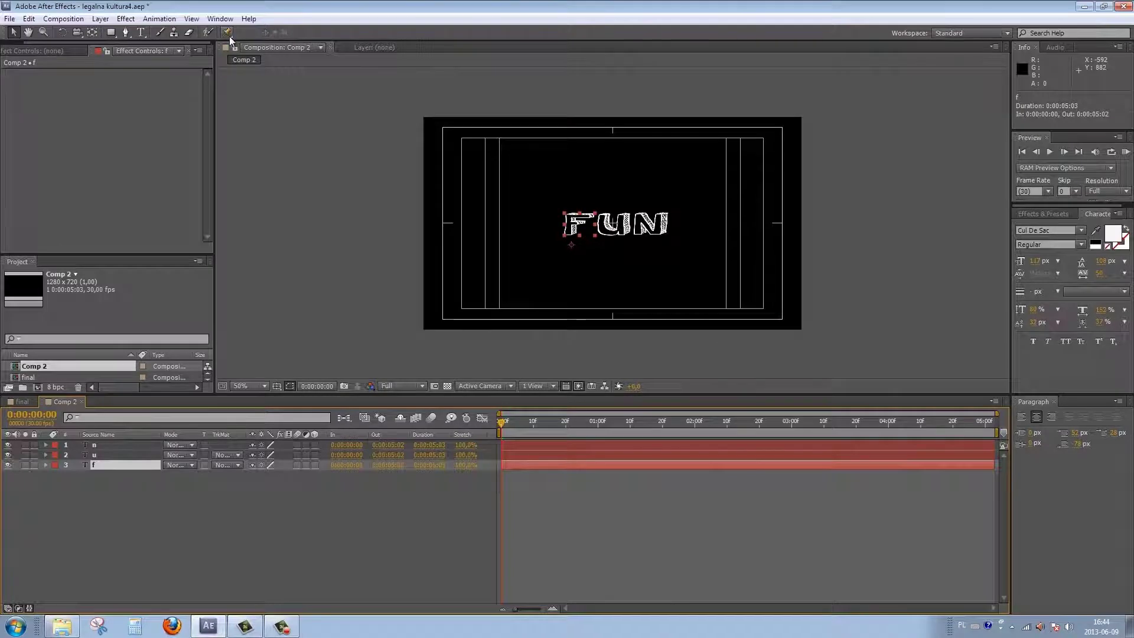
{"action": "left_click_drag", "start_coordinate": [229, 36], "coordinate": [265, 33]}
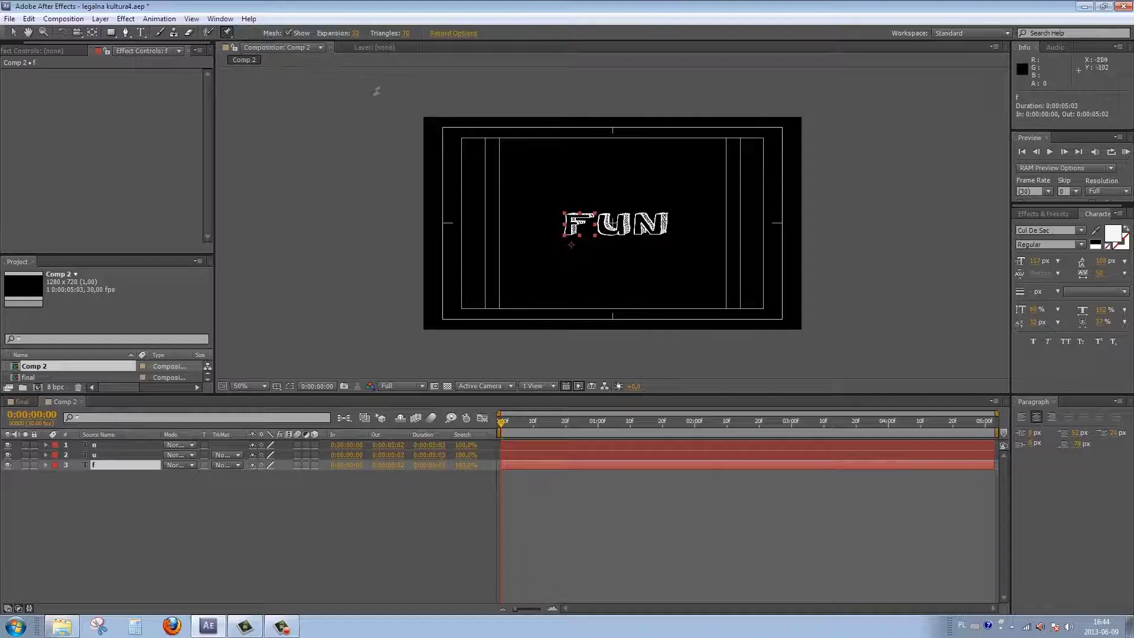
{"action": "key", "text": "period"}
{"action": "key", "text": "period"}
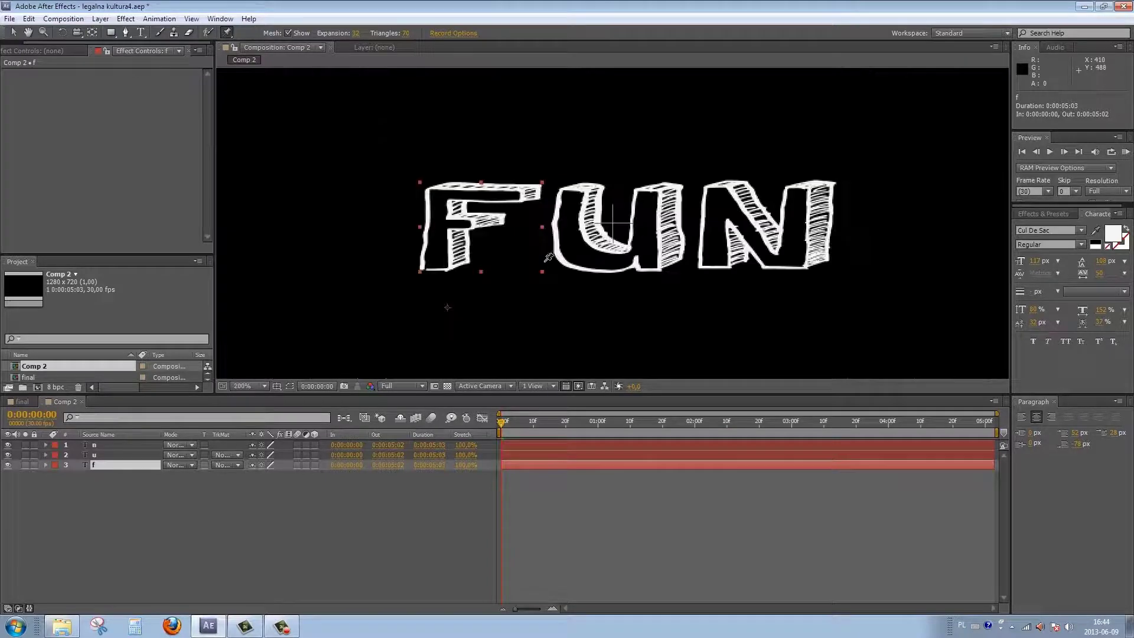
{"action": "left_click", "coordinate": [523, 191]}
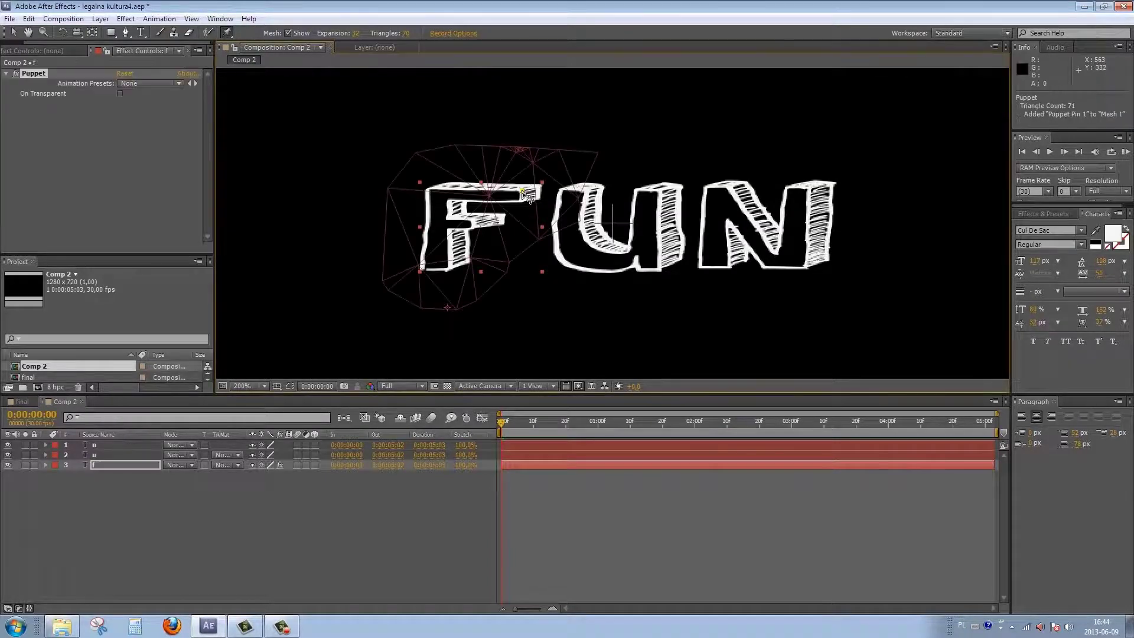
{"action": "left_click", "coordinate": [434, 194]}
{"action": "left_click", "coordinate": [448, 263]}
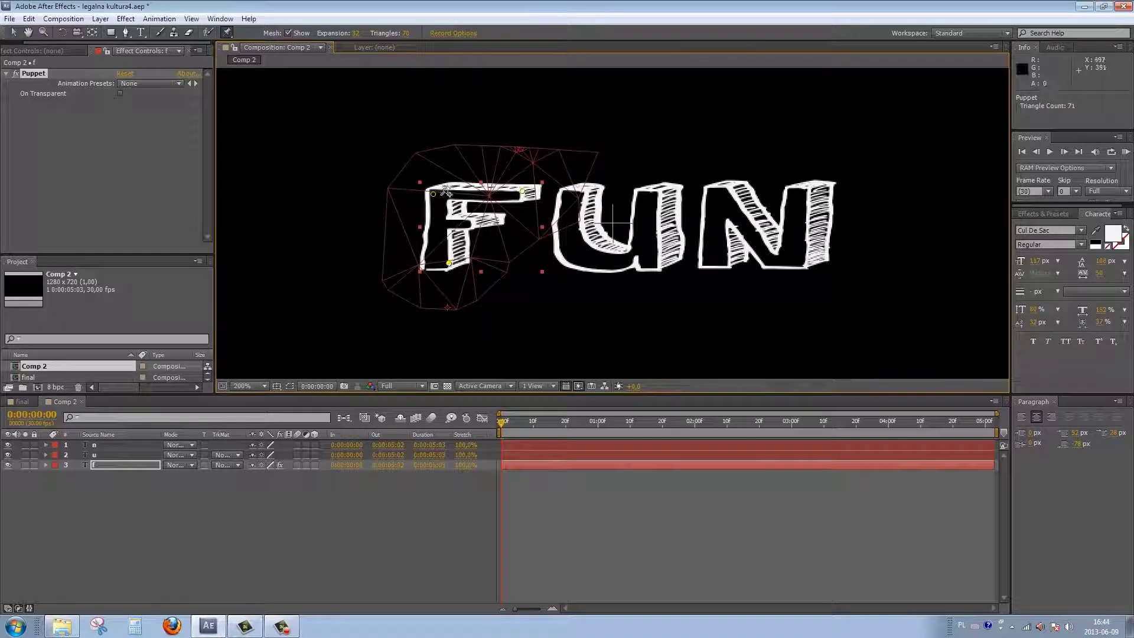
{"action": "left_click", "coordinate": [405, 34]}
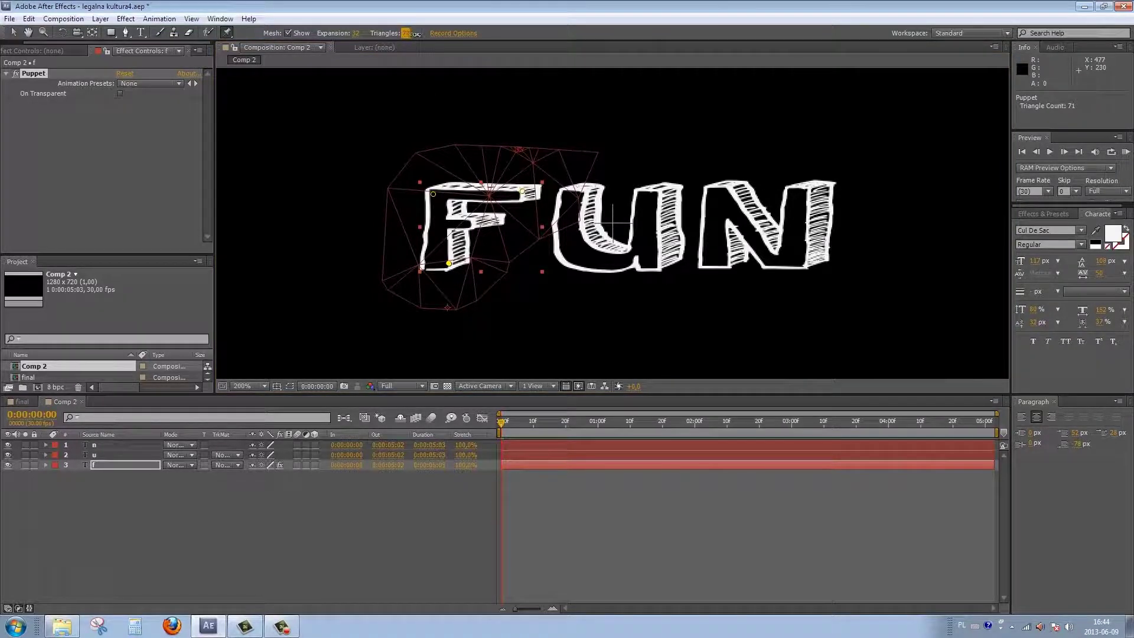
{"action": "type", "text": "80"}
{"action": "key", "text": "Return"}
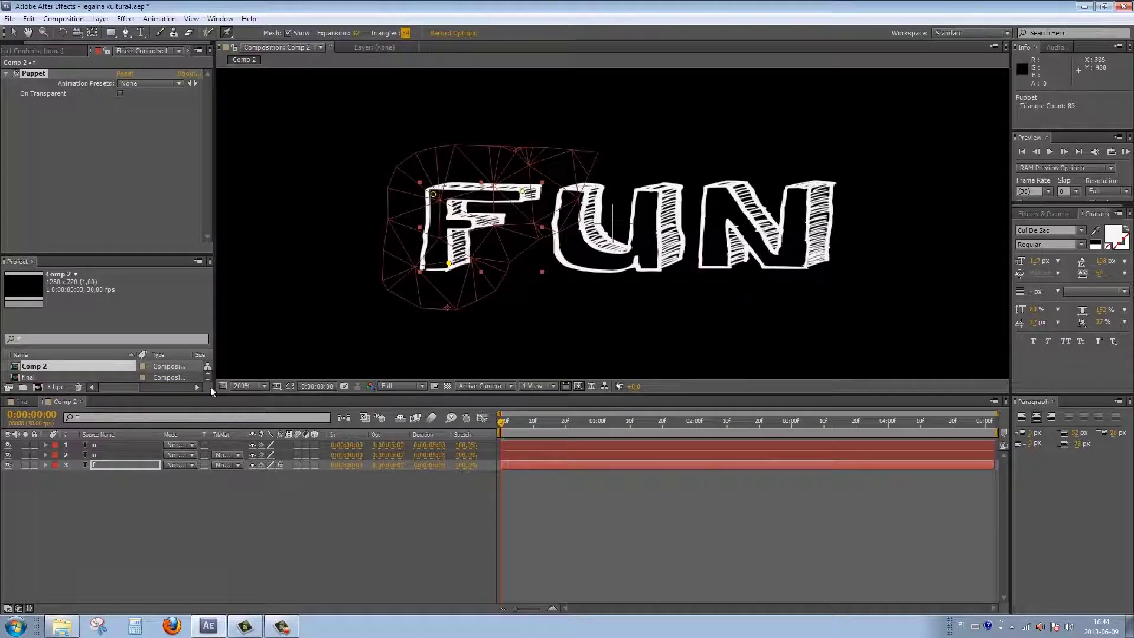
Add two puppet pins to the U, then select the n layer.
{"action": "left_click", "coordinate": [102, 456]}
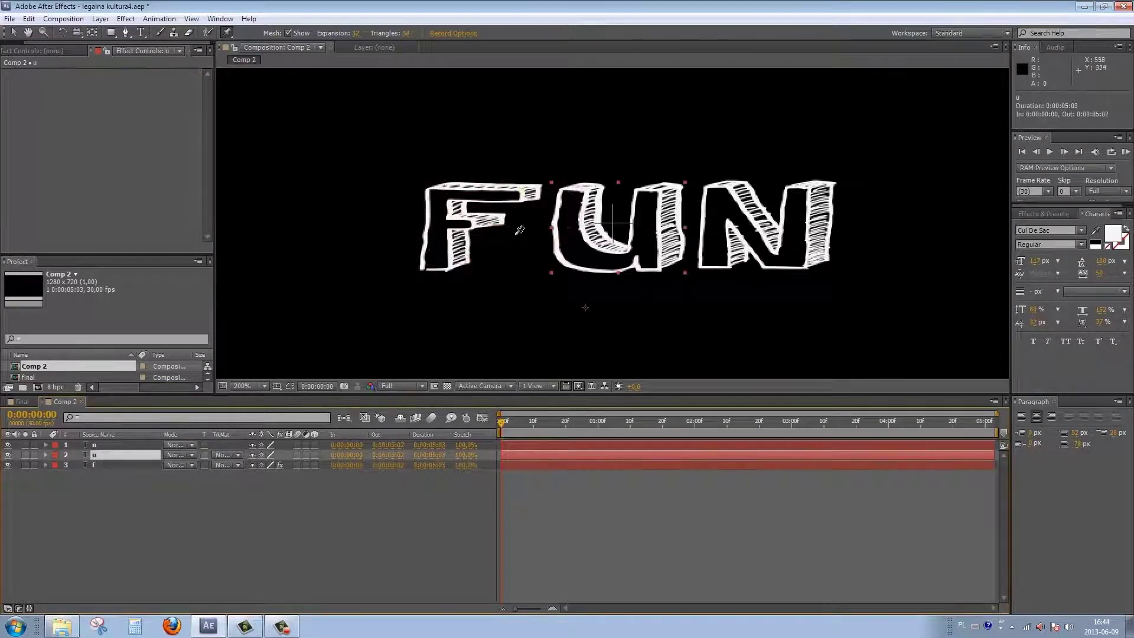
{"action": "left_click", "coordinate": [569, 192]}
{"action": "left_click", "coordinate": [594, 259]}
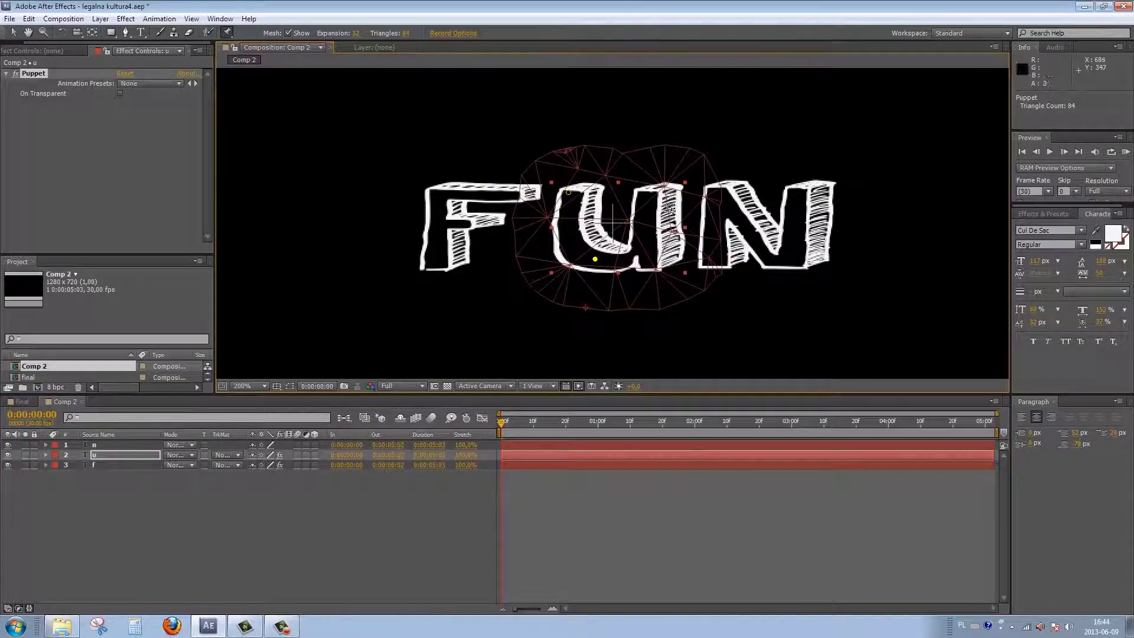
{"action": "left_click", "coordinate": [55, 443]}
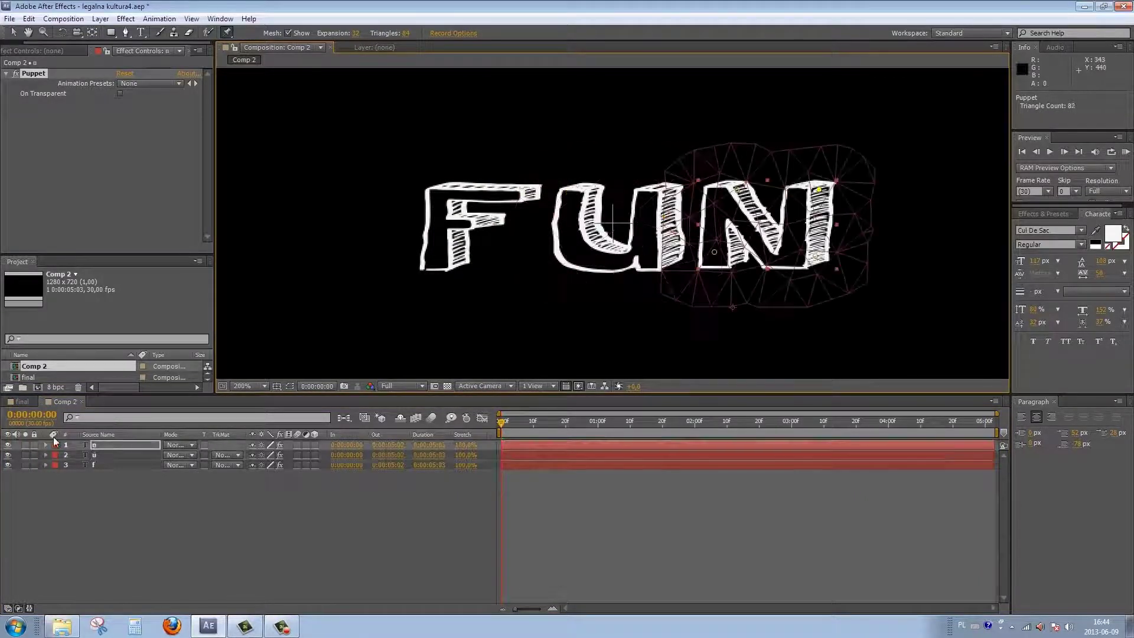
Reveal the f layer's puppet pins and start a wiggle expression on Puppet Pin 1's position.
{"action": "left_click", "coordinate": [95, 455]}
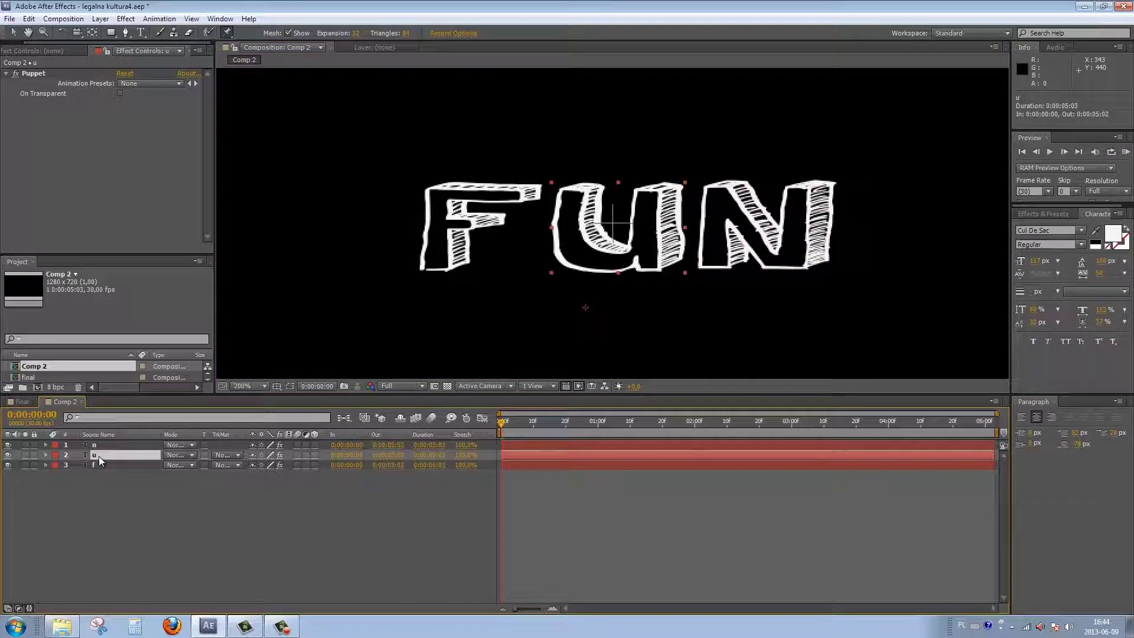
{"action": "key", "text": "u"}
{"action": "key", "text": "u"}
{"action": "left_click", "coordinate": [105, 443]}
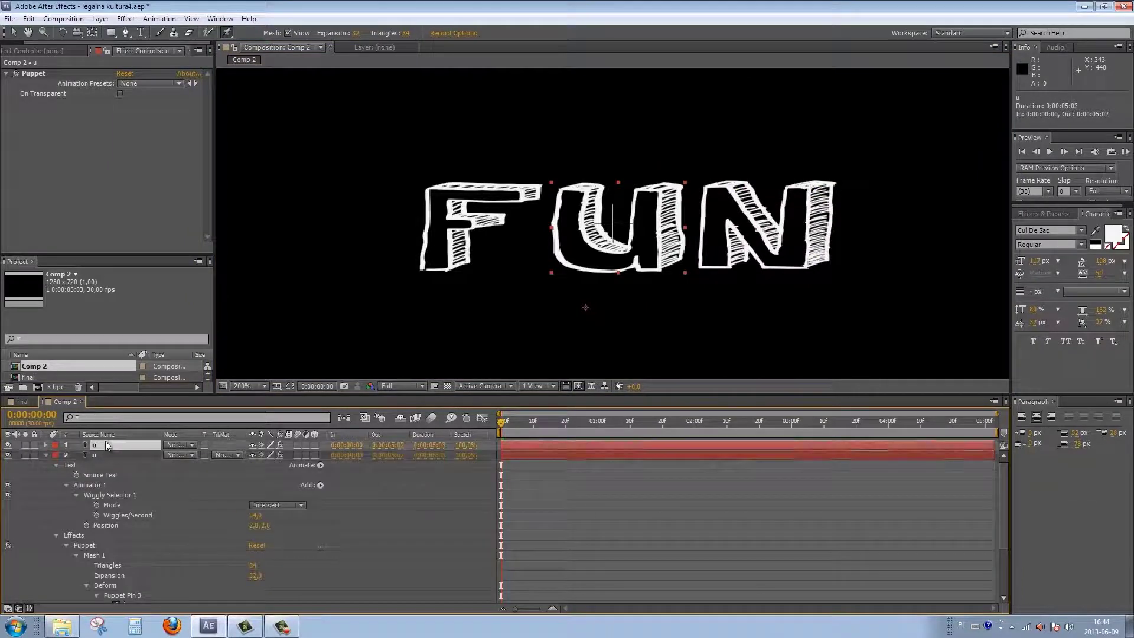
{"action": "left_click", "coordinate": [105, 443]}
{"action": "scroll", "coordinate": [134, 540], "scroll_direction": "down", "scroll_amount": 3}
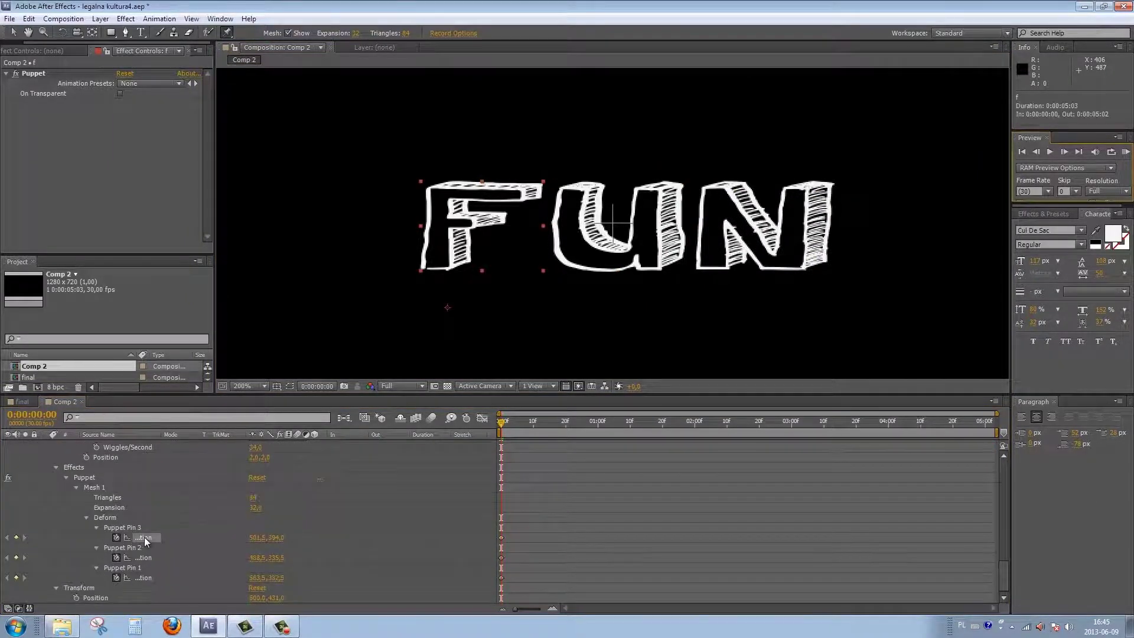
{"action": "left_click", "coordinate": [143, 557]}
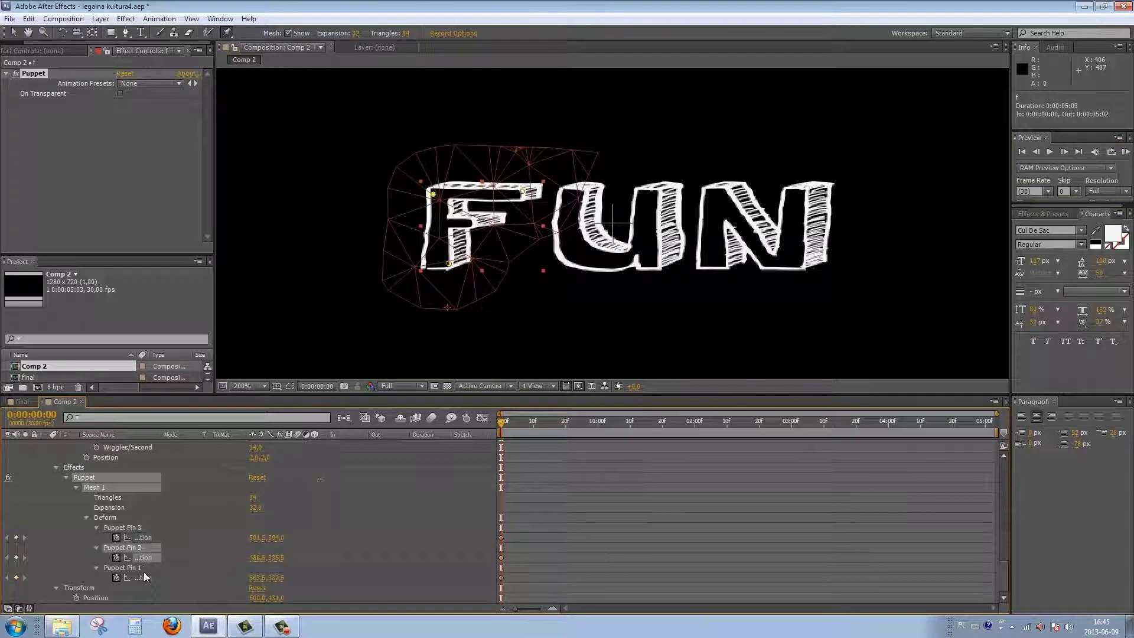
{"action": "left_click", "coordinate": [143, 572]}
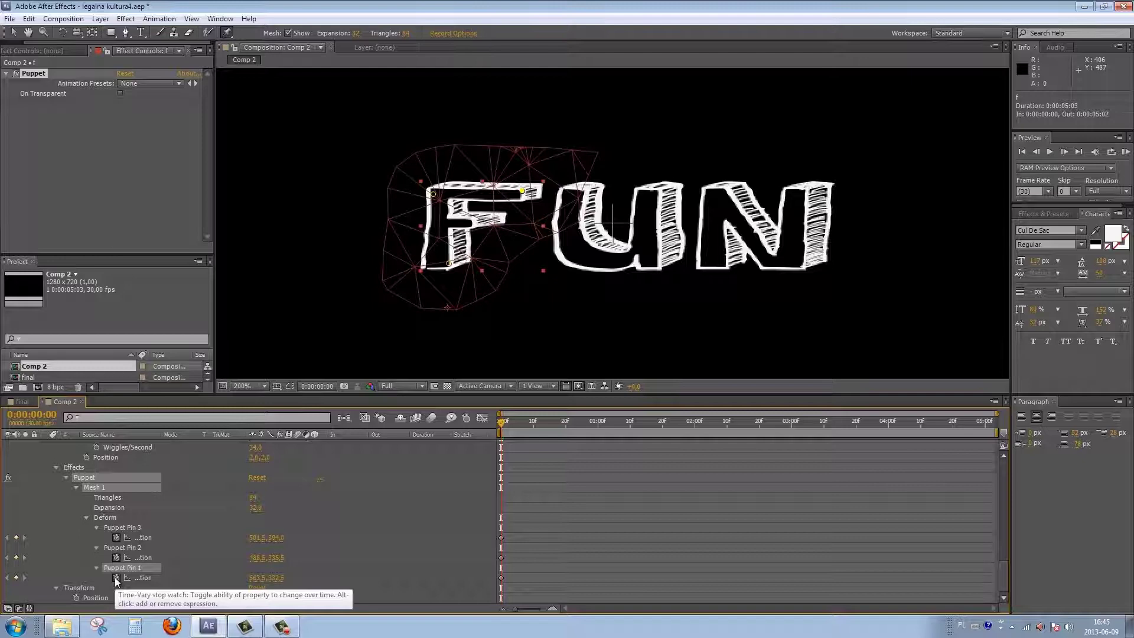
{"action": "left_click", "coordinate": [116, 577], "text": "alt"}
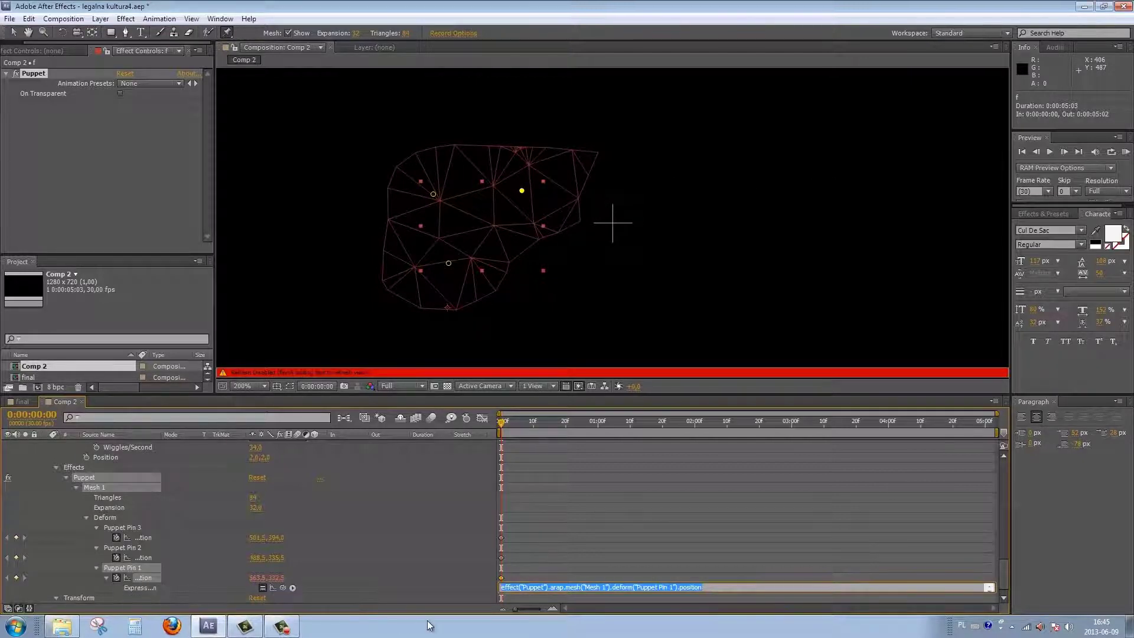
{"action": "type", "text": "w"}
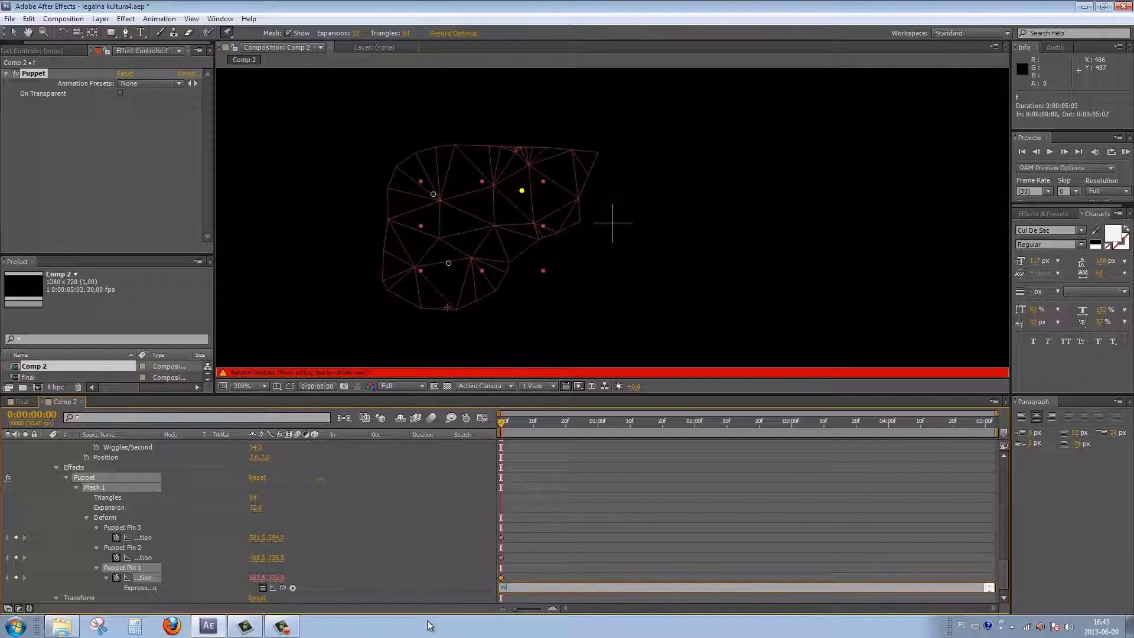
{"action": "type", "text": "iggle(20,2"}
Apply Pin 1's wiggle(20,2) expression and preview the wiggling F.
{"action": "left_click", "coordinate": [417, 576]}
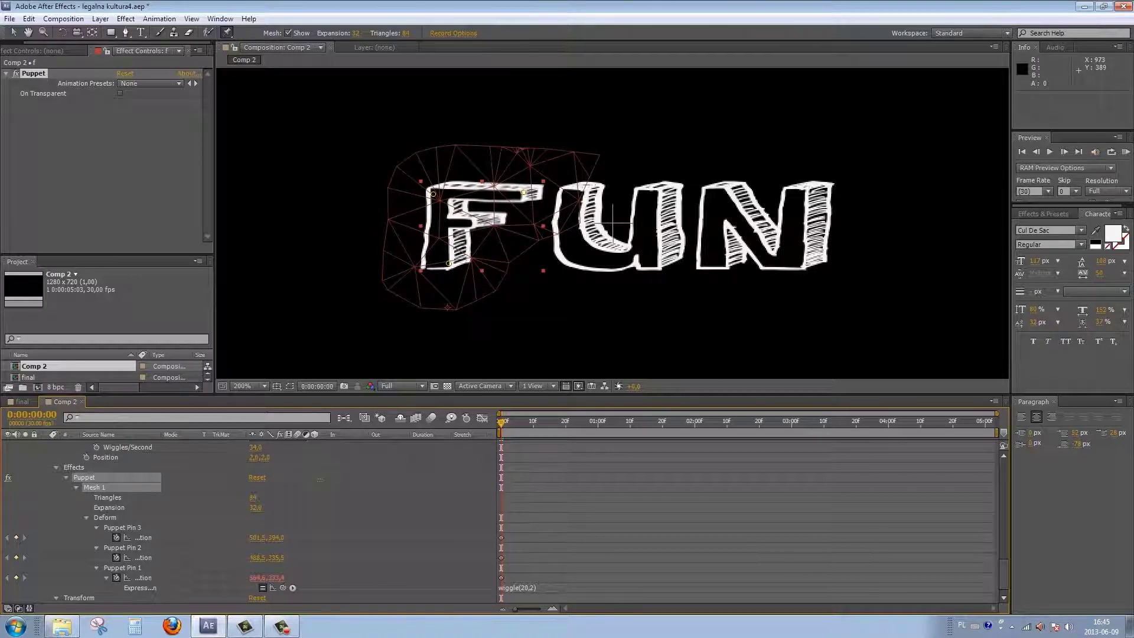
{"action": "left_click", "coordinate": [1125, 152]}
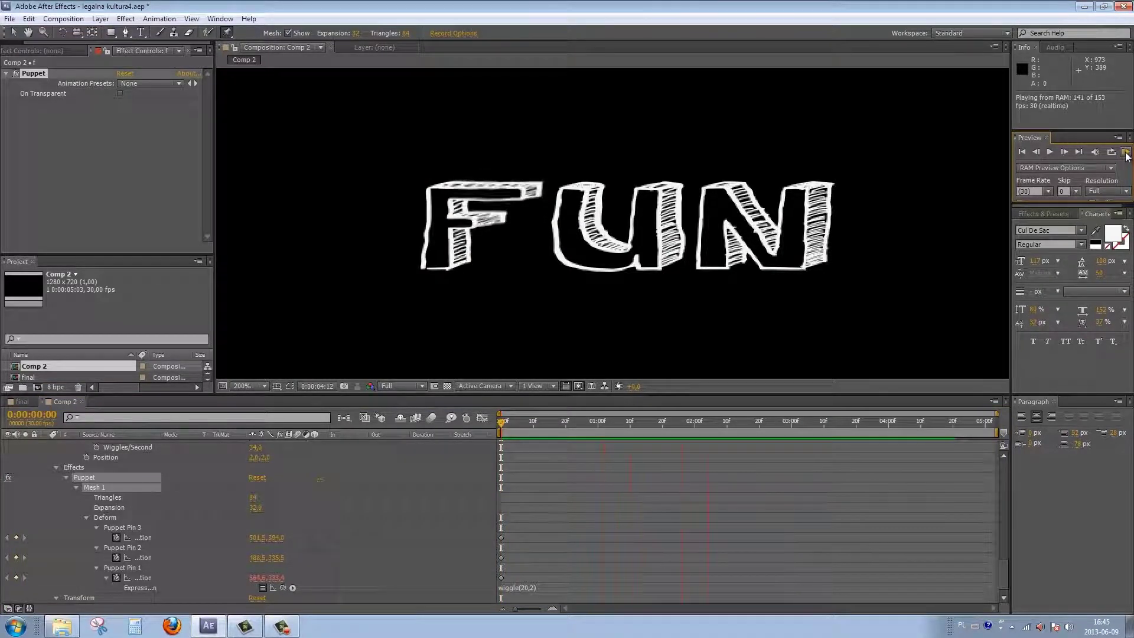
{"action": "left_click", "coordinate": [1125, 152]}
Paste the wiggle(20,2) expression onto Puppet Pins 2 and 3, then preview.
{"action": "left_click", "coordinate": [540, 586]}
{"action": "key", "text": "ctrl+c"}
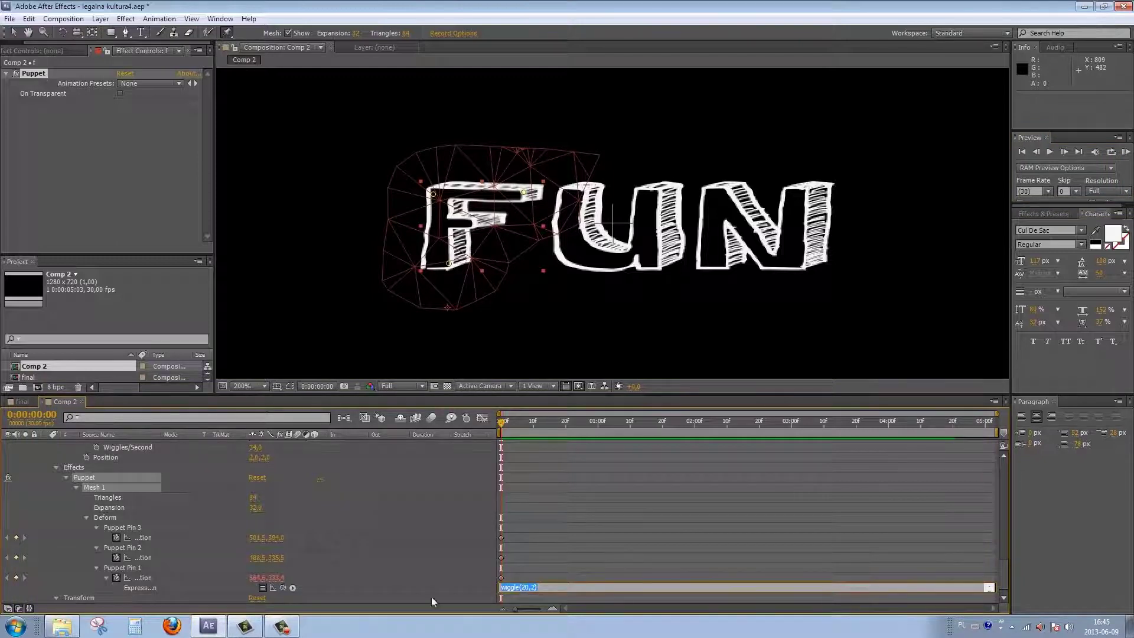
{"action": "left_click", "coordinate": [115, 555], "text": "alt"}
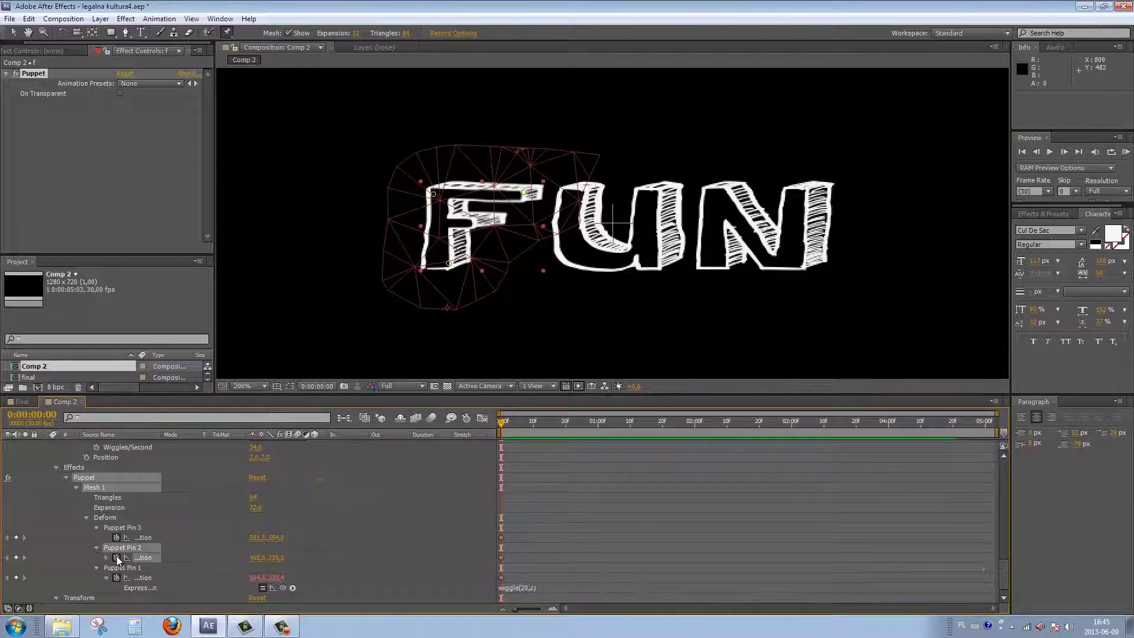
{"action": "key", "text": "ctrl+v"}
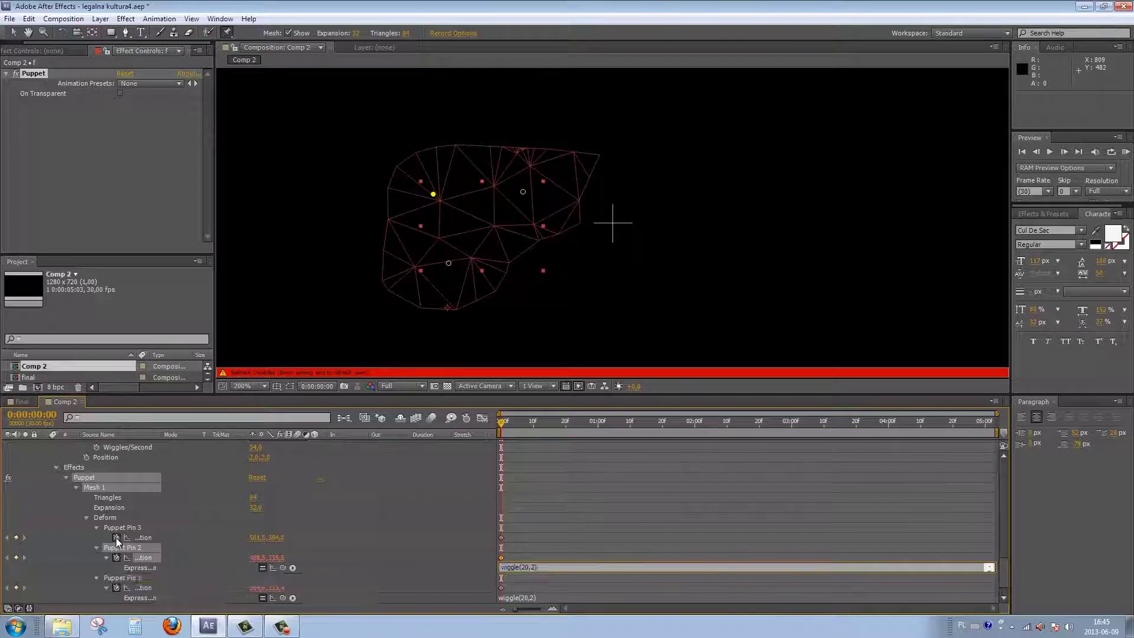
{"action": "left_click", "coordinate": [115, 537], "text": "alt"}
{"action": "key", "text": "ctrl+v"}
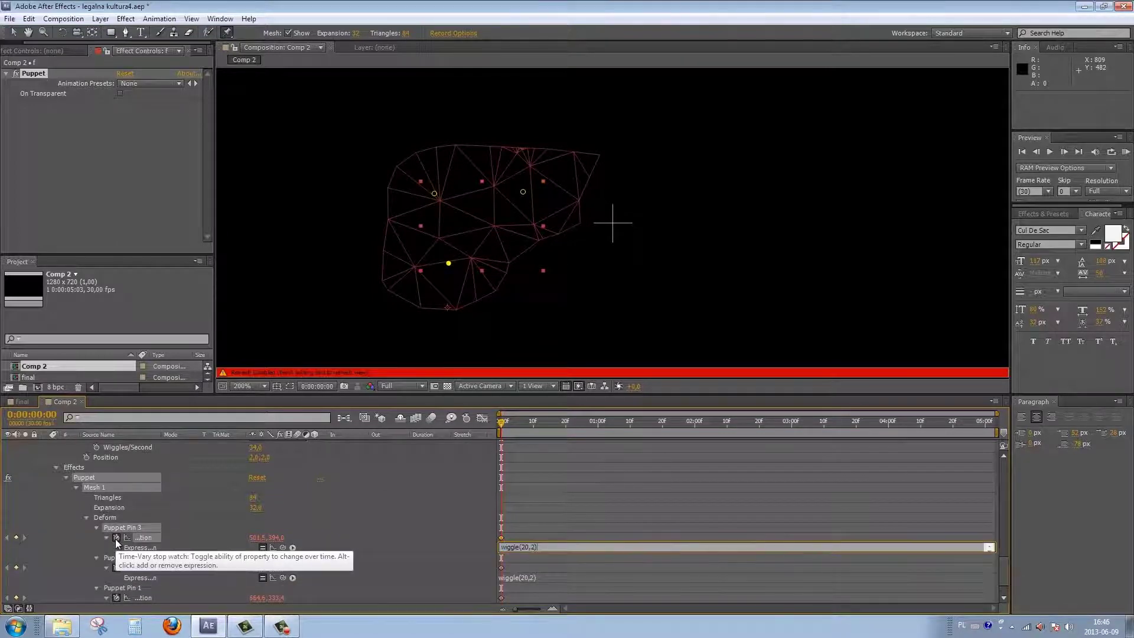
{"action": "left_click", "coordinate": [398, 518]}
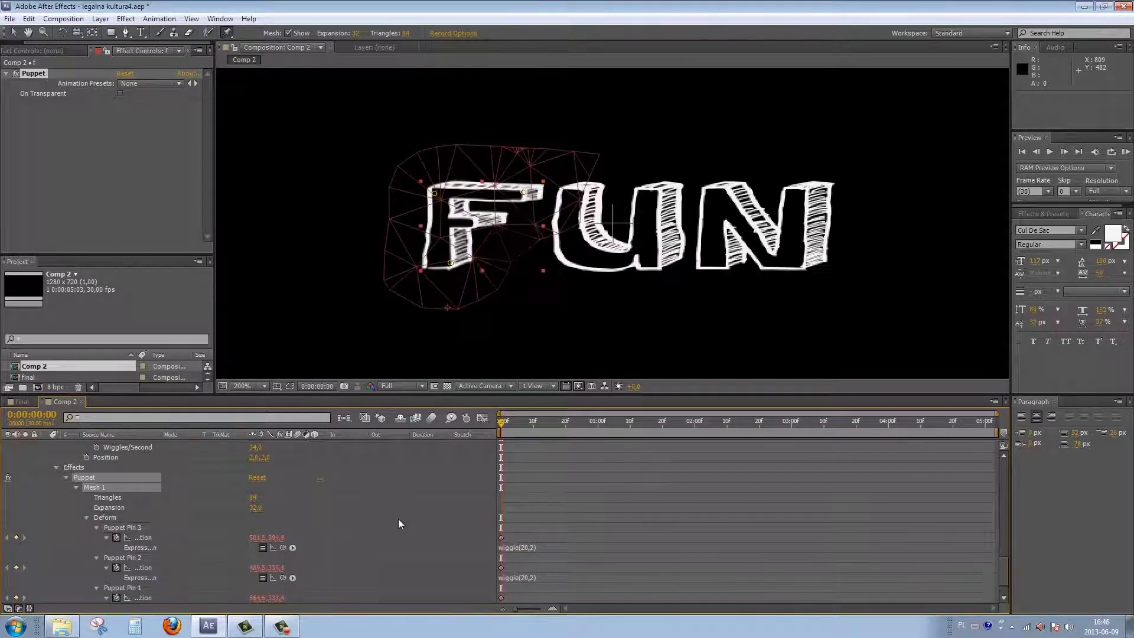
{"action": "left_click", "coordinate": [1126, 152]}
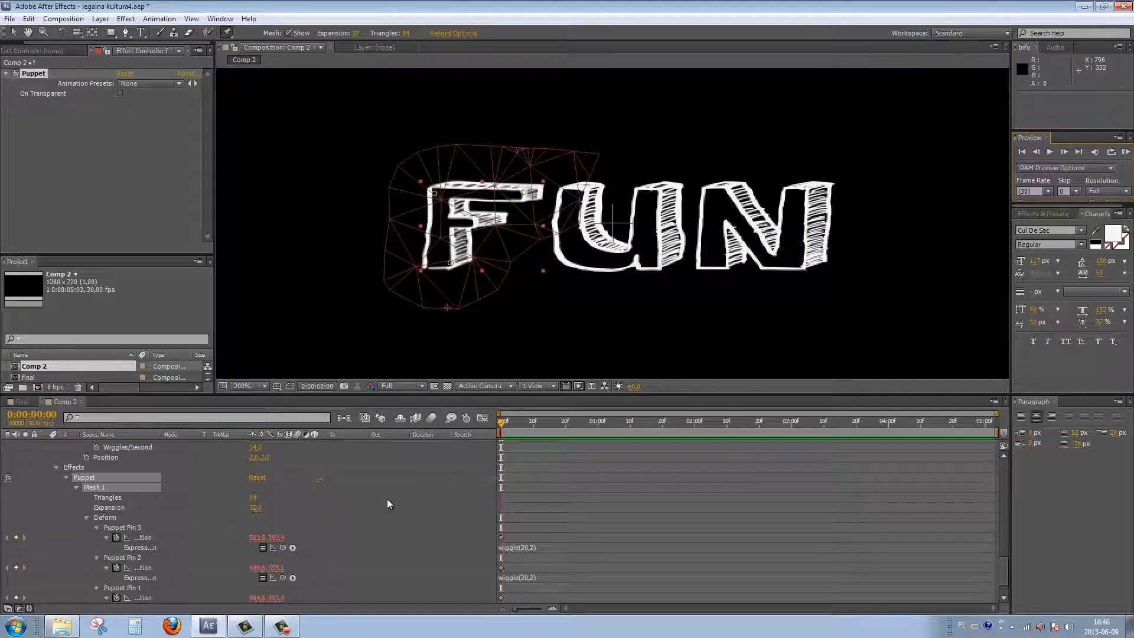
Add a new adjustment layer and name it controller.
{"action": "scroll", "coordinate": [327, 543], "scroll_direction": "up", "scroll_amount": 5}
{"action": "scroll", "coordinate": [326, 536], "scroll_direction": "up", "scroll_amount": 8}
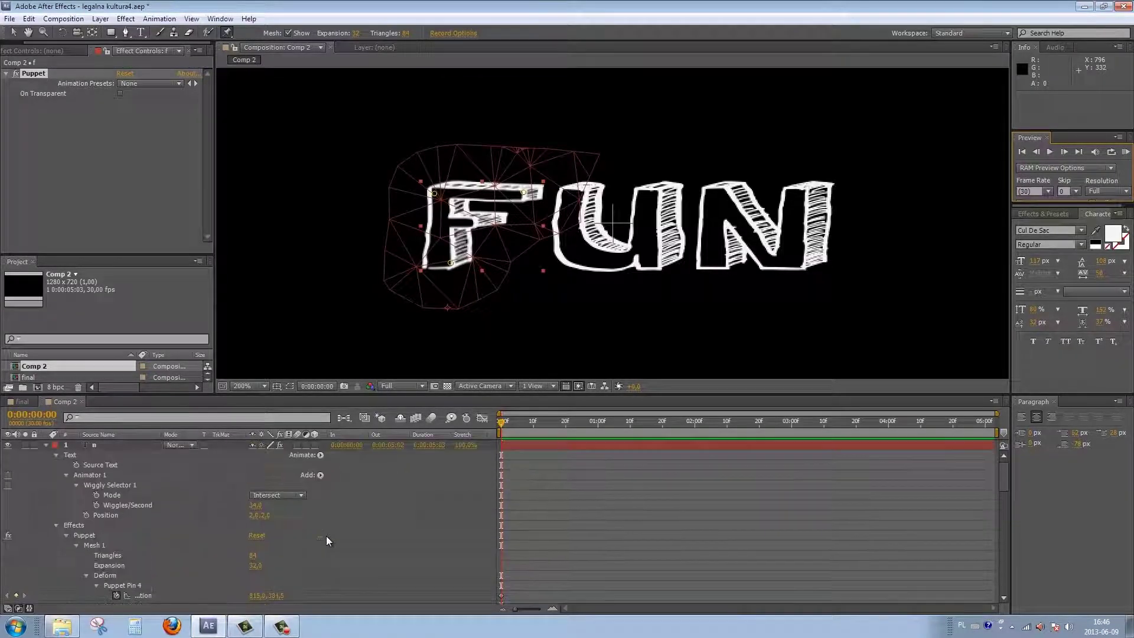
{"action": "right_click", "coordinate": [393, 468]}
{"action": "mouse_move", "coordinate": [444, 474]}
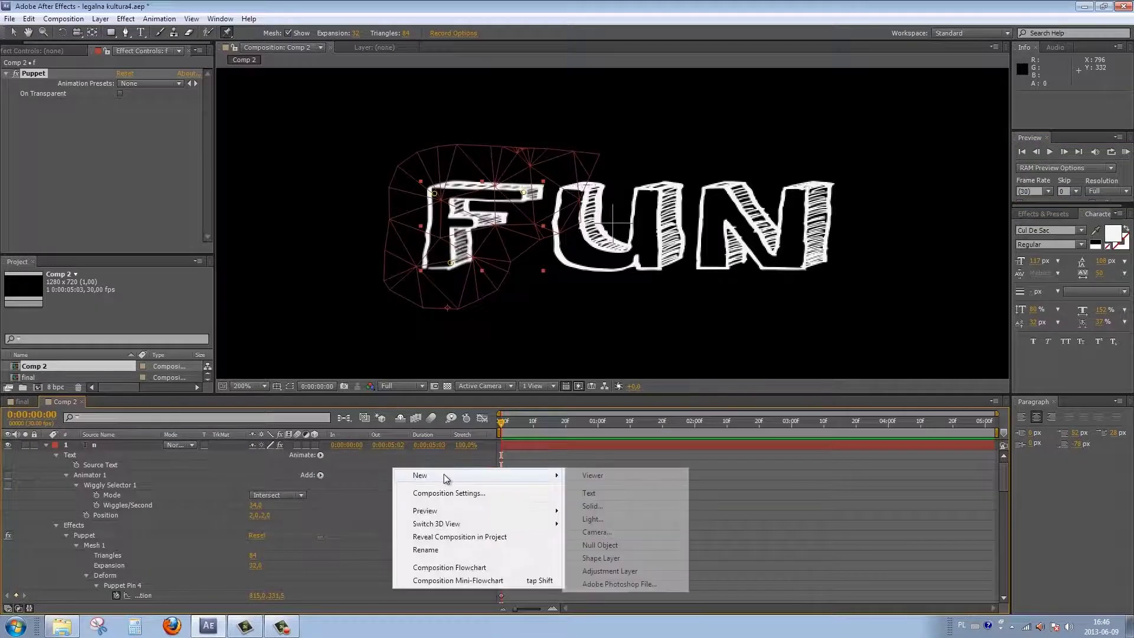
{"action": "left_click", "coordinate": [610, 571]}
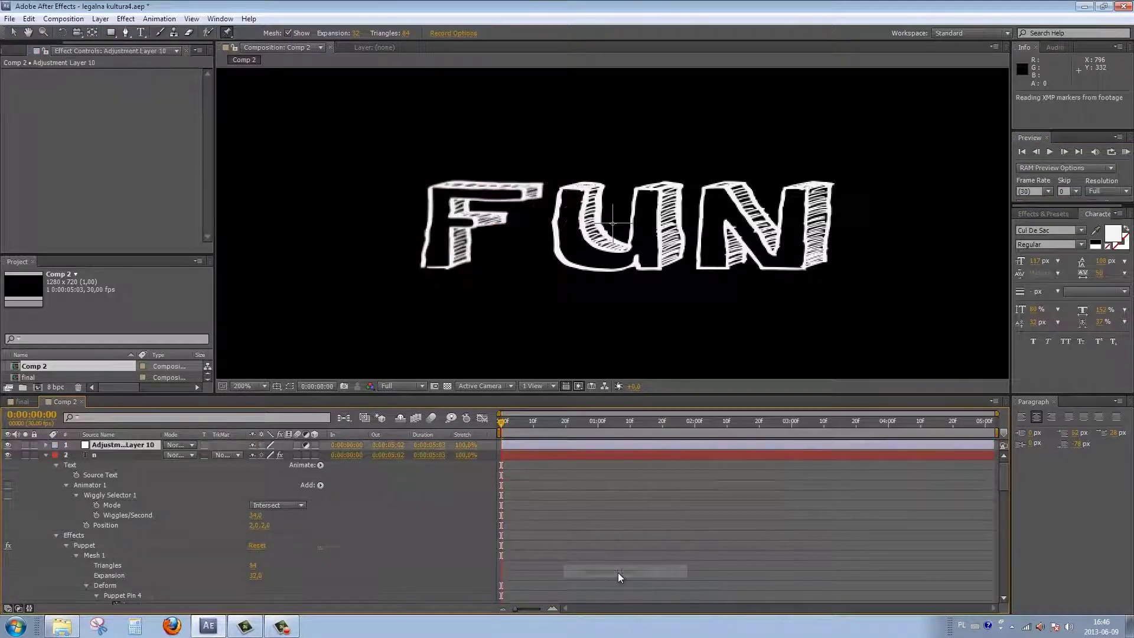
{"action": "key", "text": "Return"}
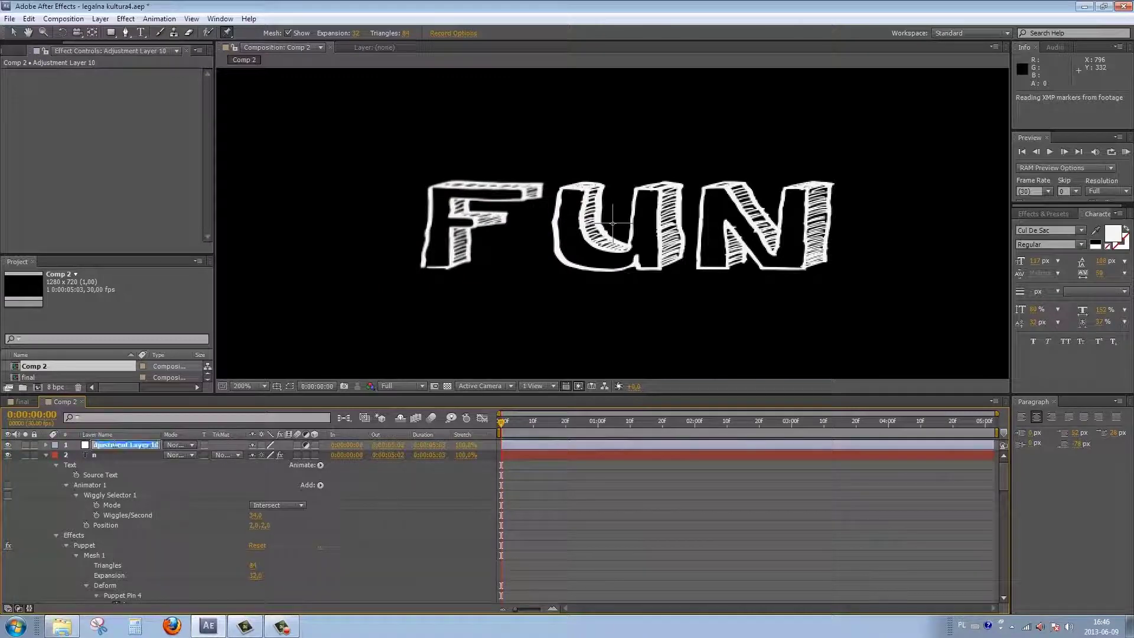
{"action": "type", "text": "cont"}
{"action": "key", "text": "BackSpace"}
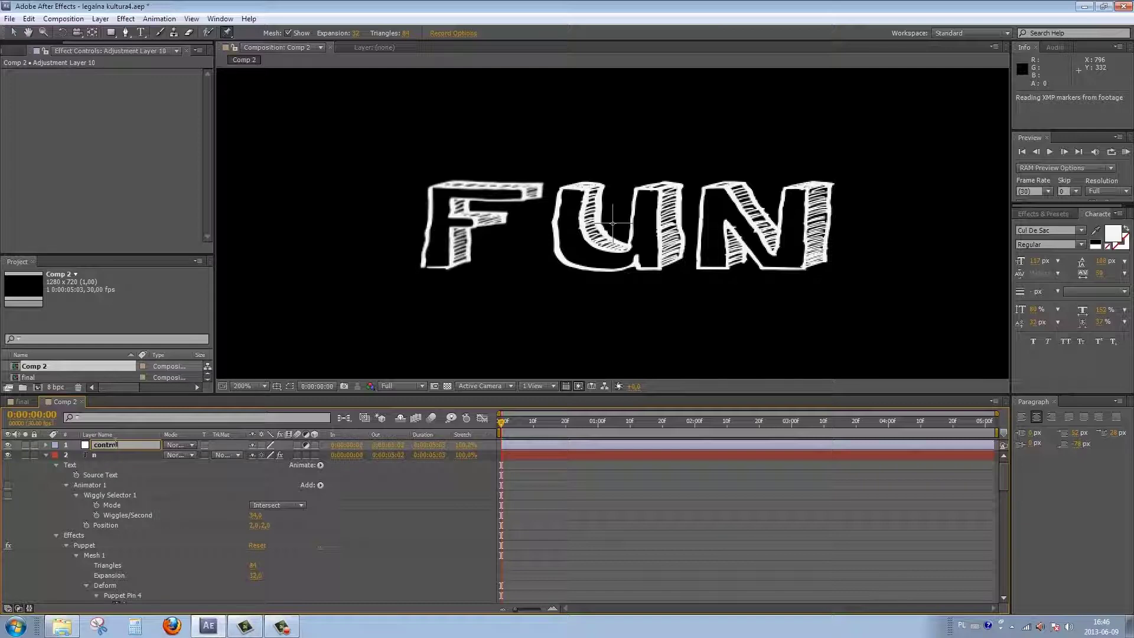
{"action": "type", "text": "troller"}
{"action": "key", "text": "Return"}
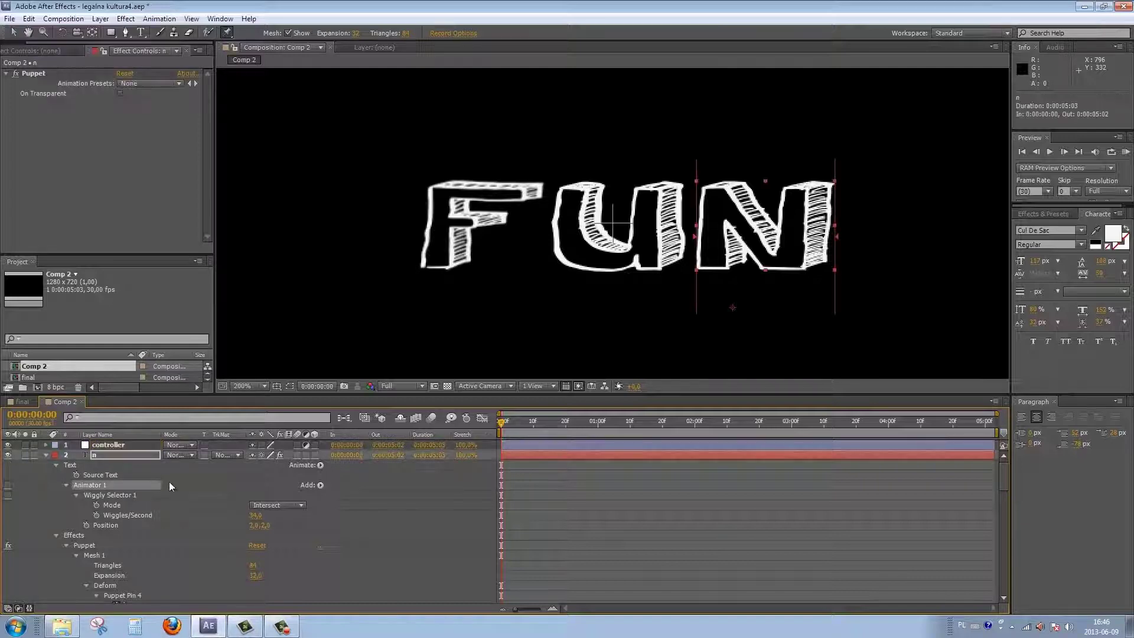
Apply a Slider Control to the controller layer and rename it frequency.
{"action": "left_click", "coordinate": [134, 447]}
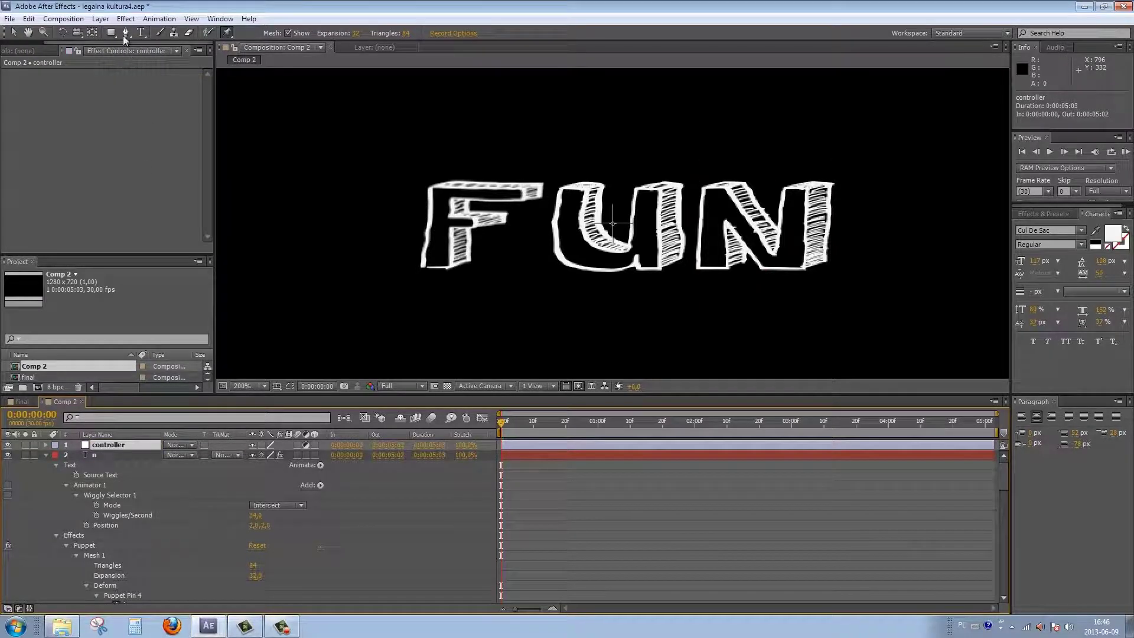
{"action": "left_click", "coordinate": [126, 19]}
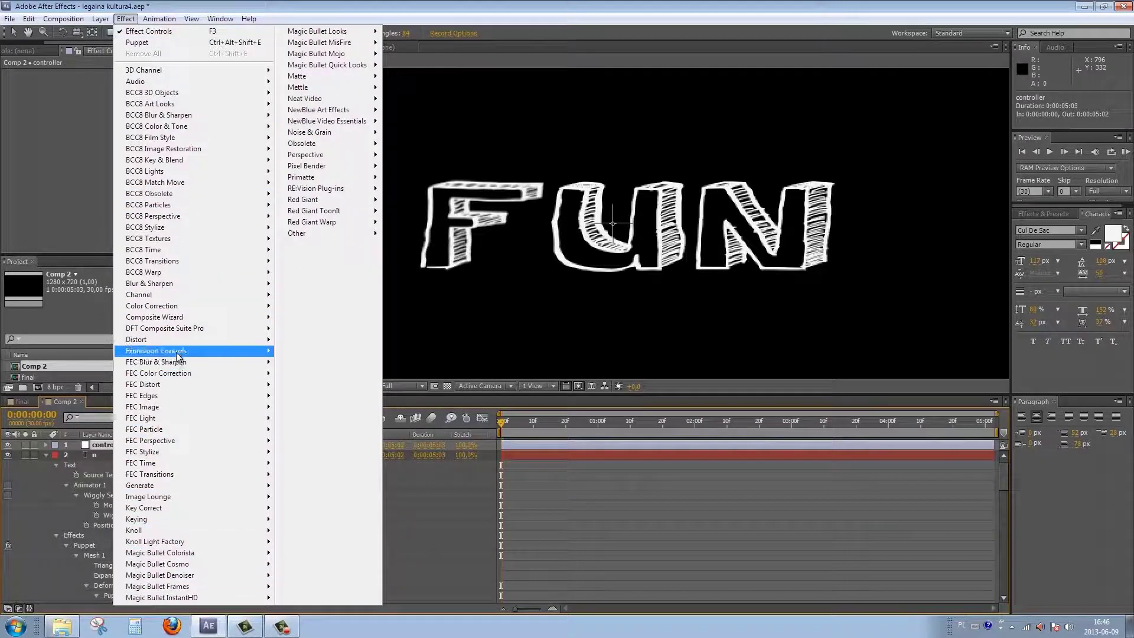
{"action": "mouse_move", "coordinate": [177, 352]}
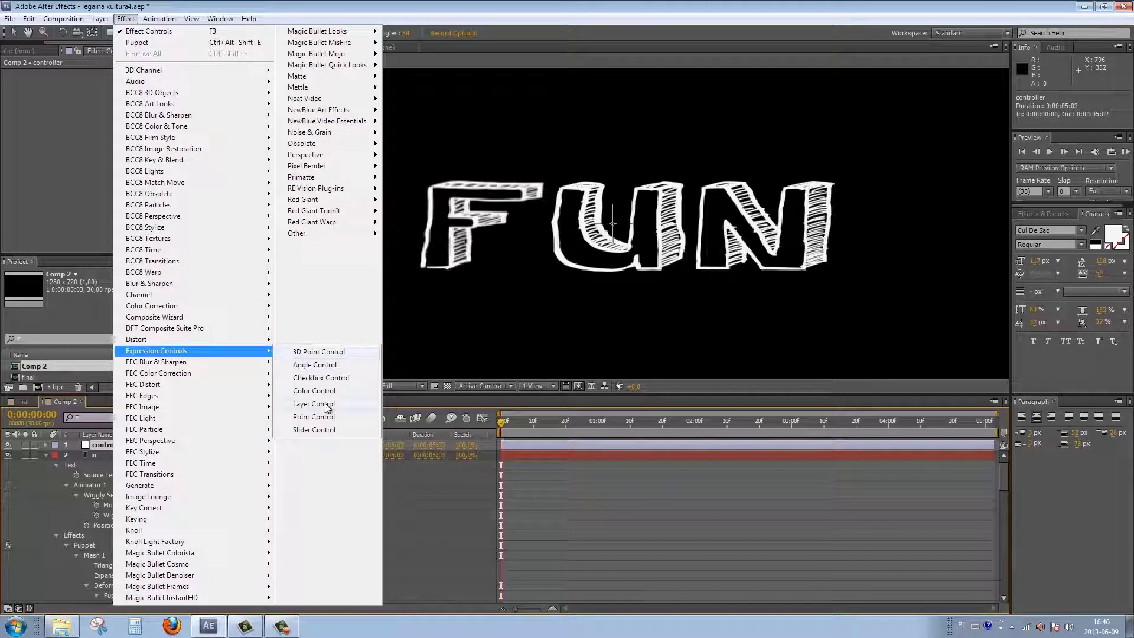
{"action": "left_click", "coordinate": [317, 427]}
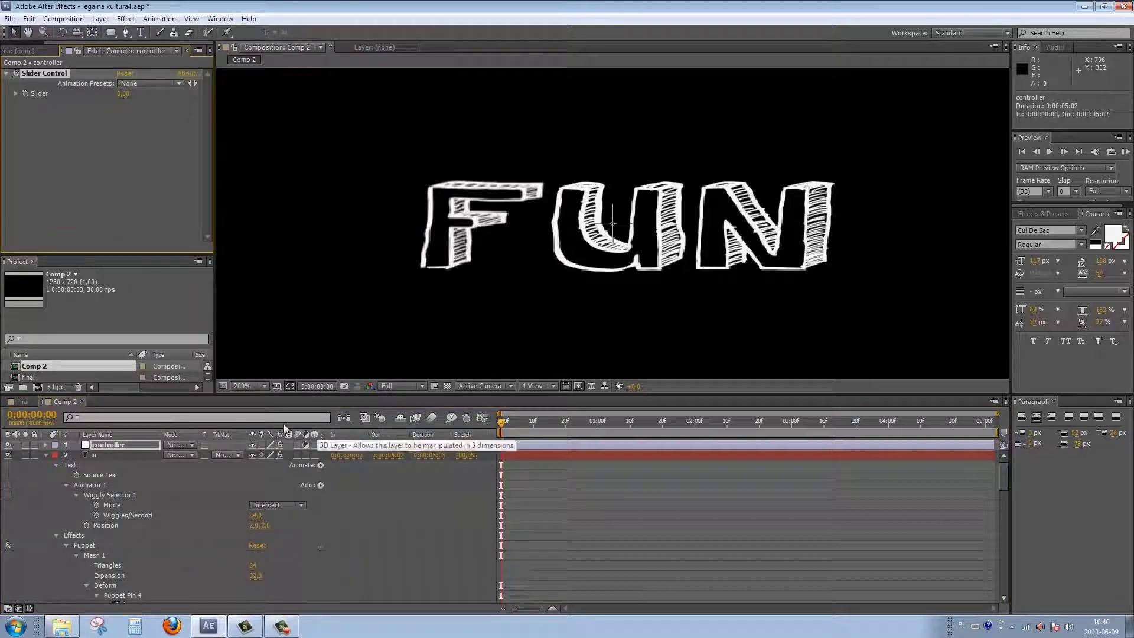
{"action": "left_click", "coordinate": [115, 446]}
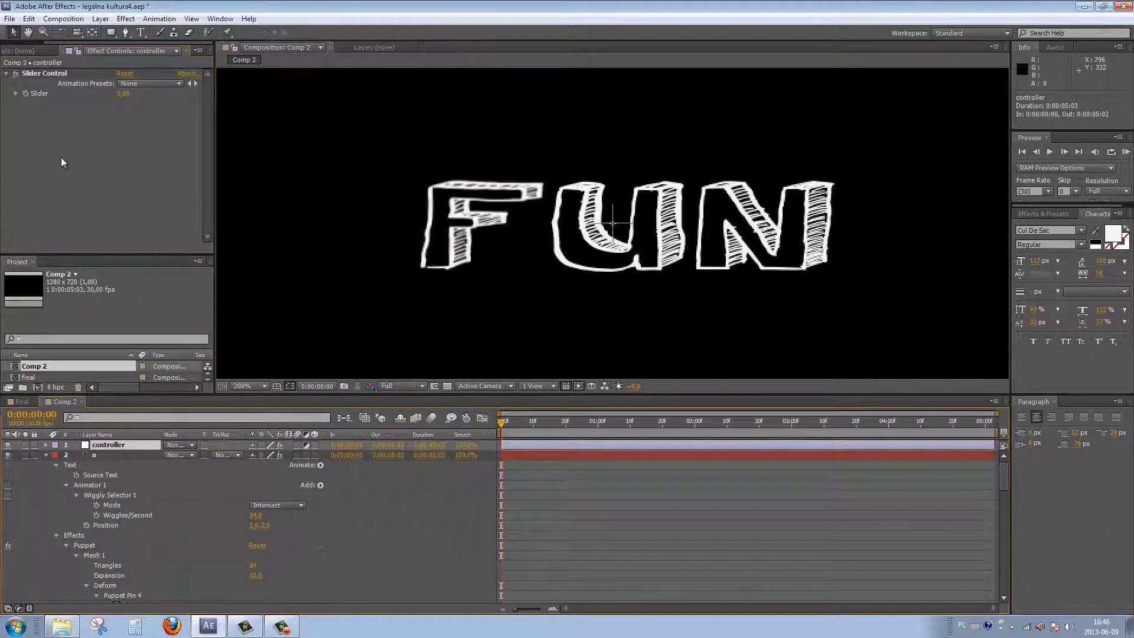
{"action": "left_click", "coordinate": [47, 74]}
{"action": "key", "text": "Return"}
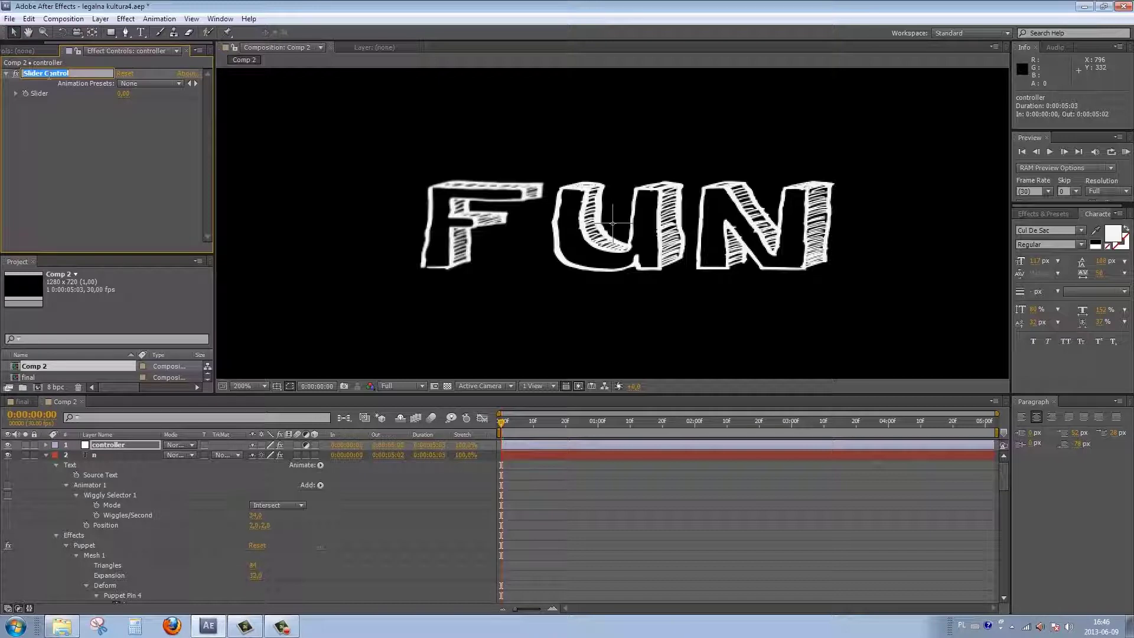
{"action": "type", "text": "fre"}
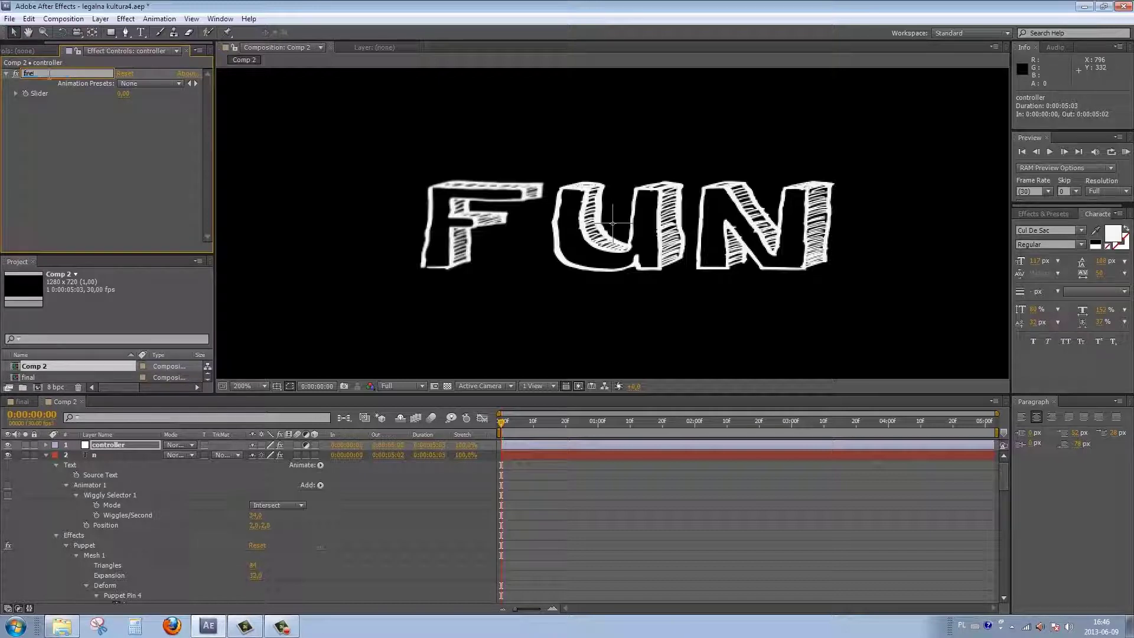
{"action": "type", "text": "quency"}
{"action": "key", "text": "Return"}
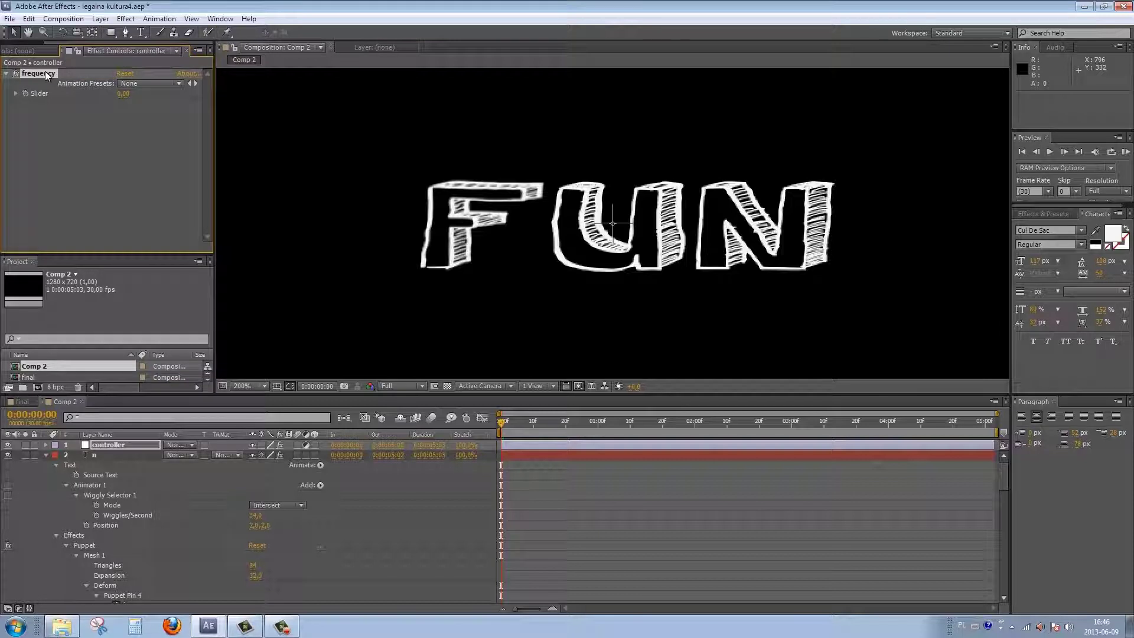
Duplicate the frequency slider and rename the copy distance.
{"action": "key", "text": "ctrl+d"}
{"action": "key", "text": "Return"}
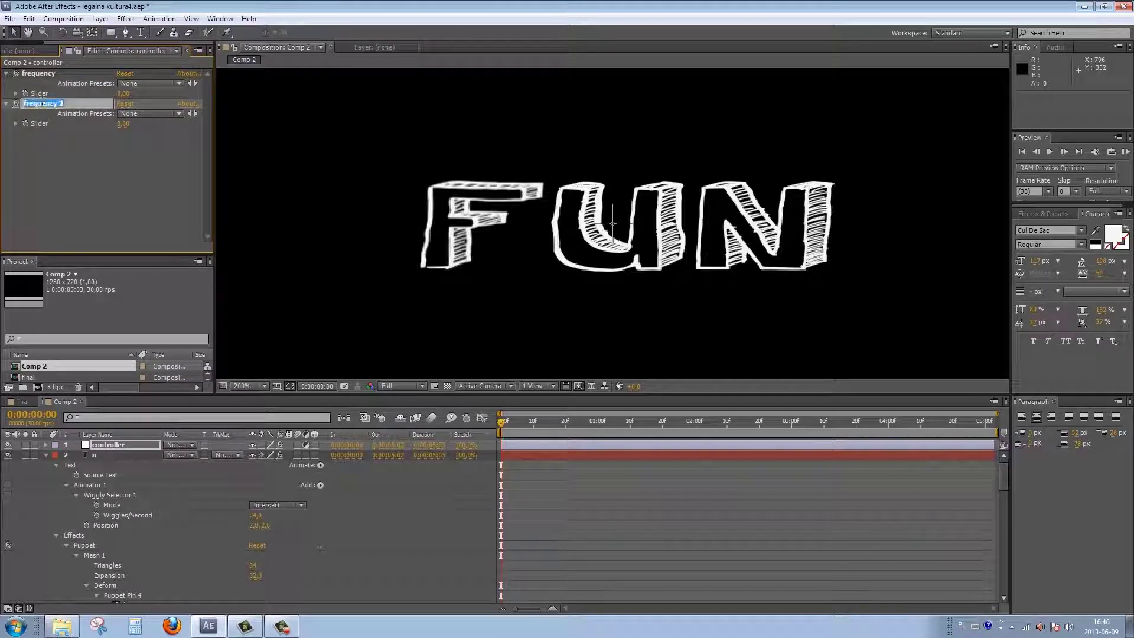
{"action": "type", "text": "distan"}
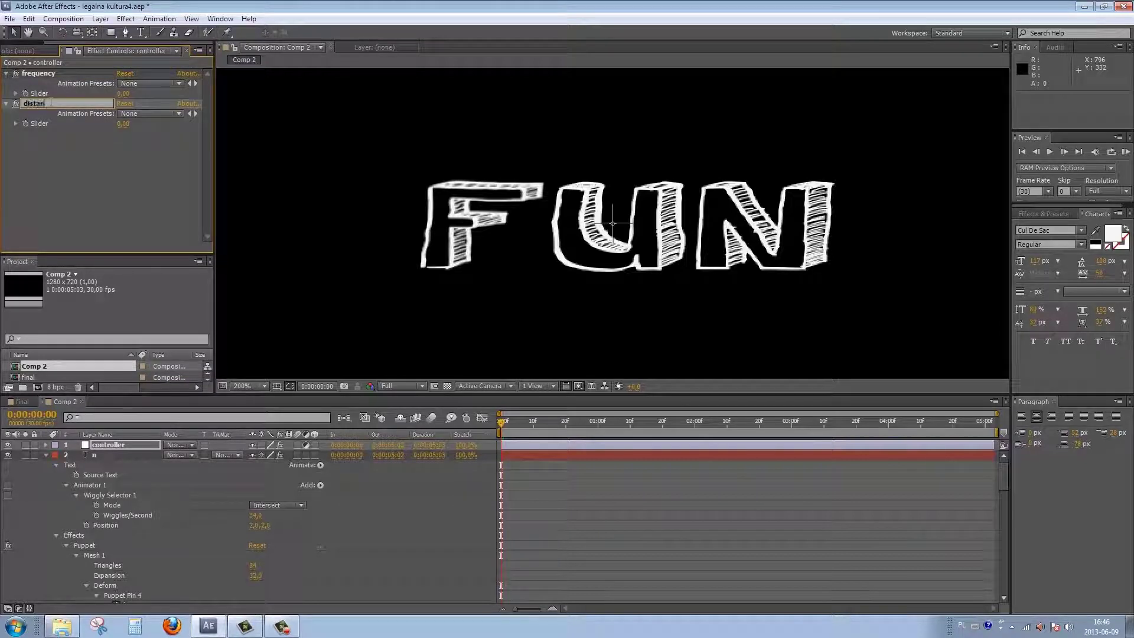
{"action": "type", "text": "ce"}
{"action": "key", "text": "Return"}
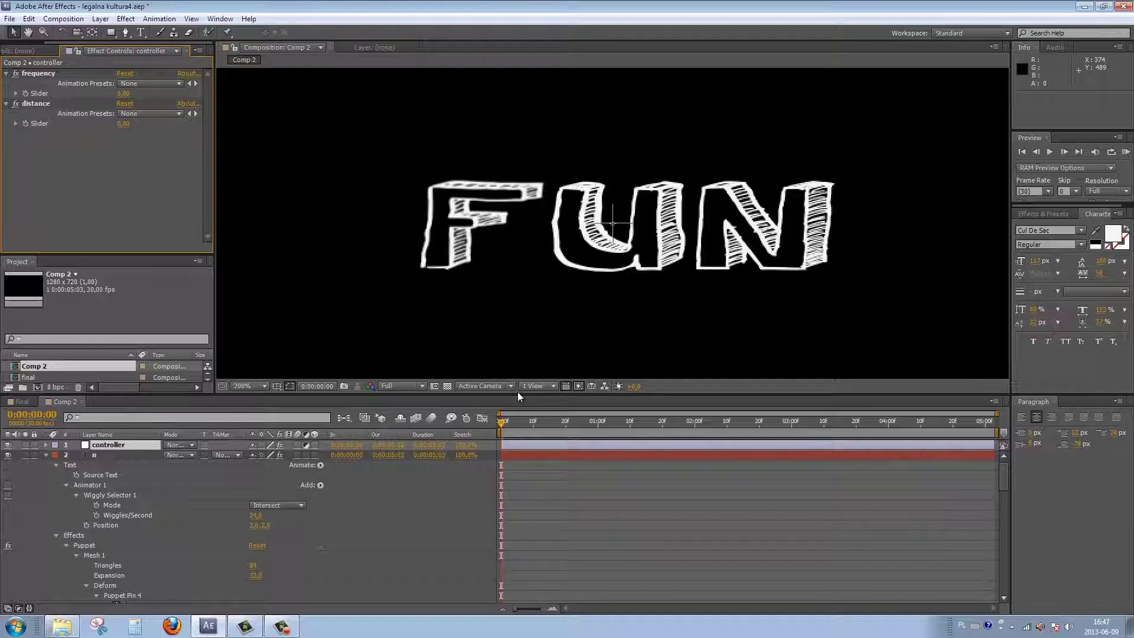
Delete the fixed wiggle expressions from Puppet Pins 1 and 2.
{"action": "left_click_drag", "start_coordinate": [518, 393], "coordinate": [518, 341]}
{"action": "scroll", "coordinate": [464, 509], "scroll_direction": "down", "scroll_amount": 10}
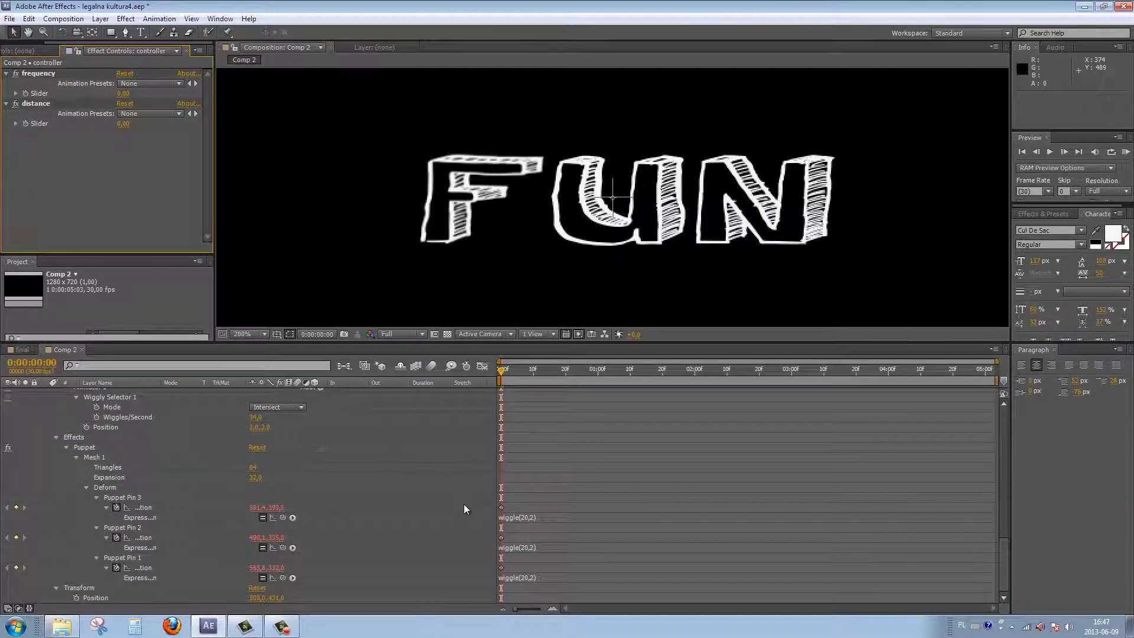
{"action": "left_click", "coordinate": [533, 548]}
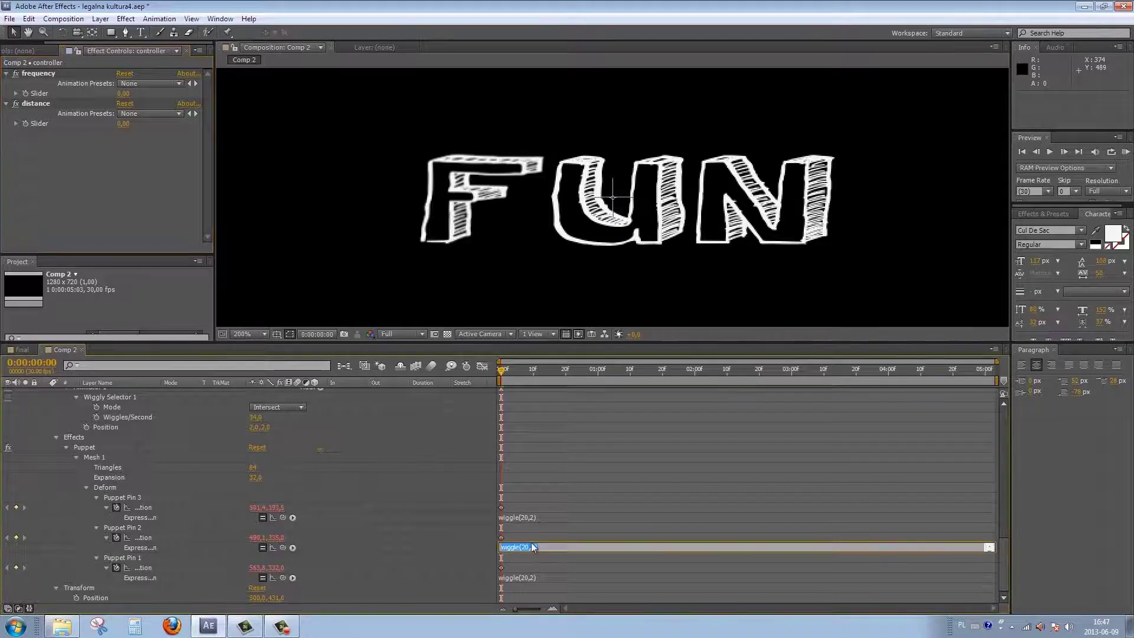
{"action": "key", "text": "BackSpace"}
{"action": "left_click", "coordinate": [533, 578]}
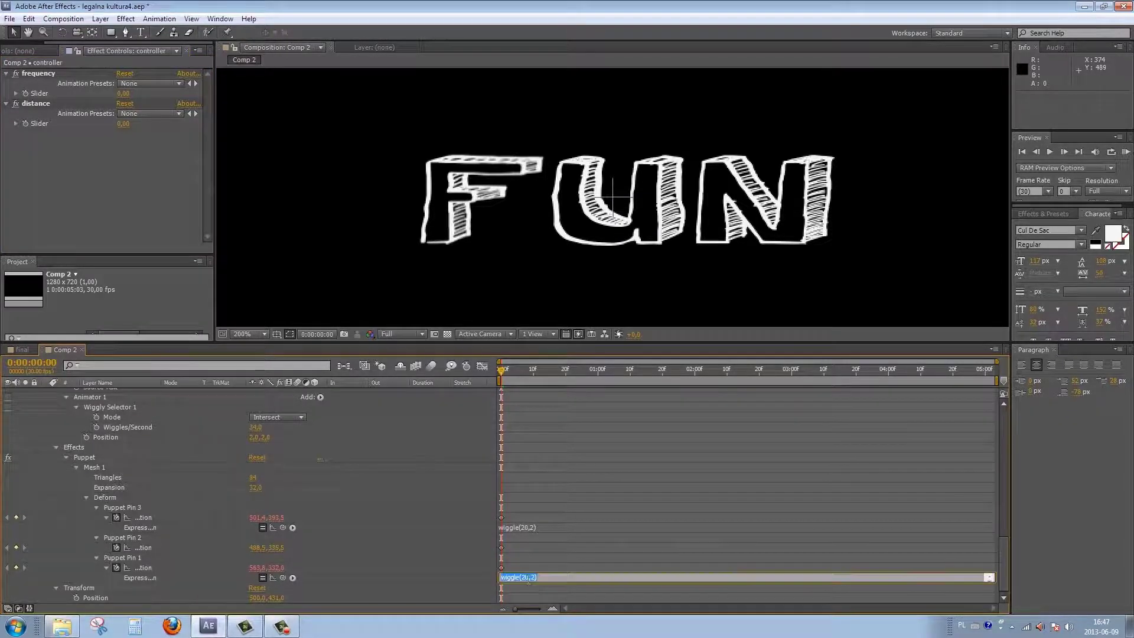
{"action": "key", "text": "BackSpace"}
{"action": "left_click", "coordinate": [531, 549]}
Pick-whip Pin 3's wiggle arguments to the frequency and distance sliders.
{"action": "left_click", "coordinate": [536, 537]}
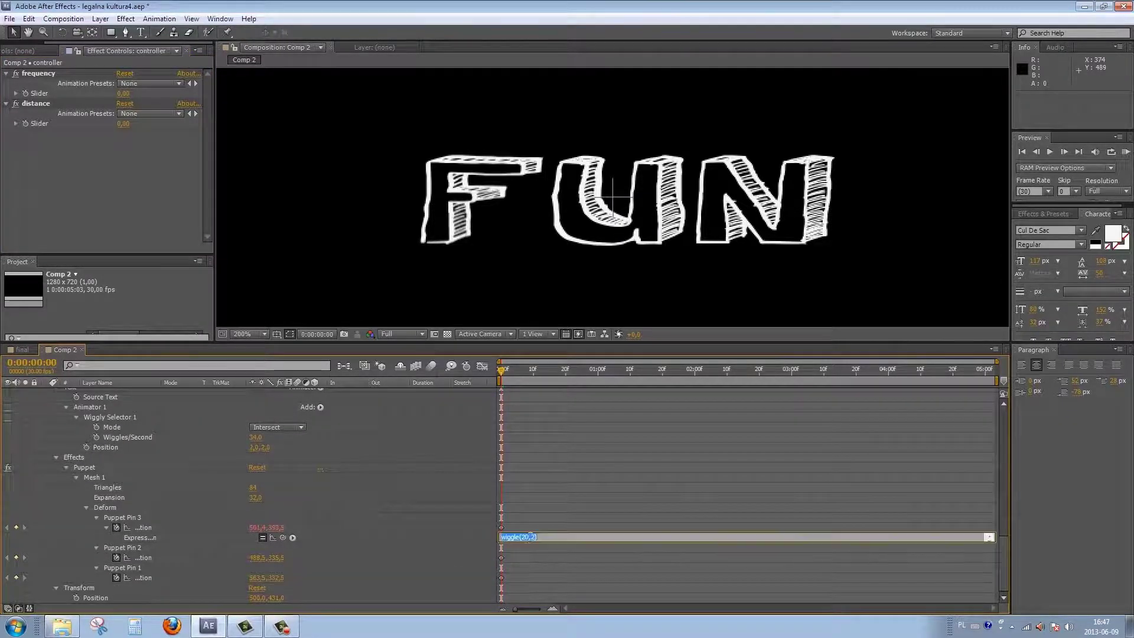
{"action": "left_click", "coordinate": [526, 537]}
{"action": "left_click_drag", "start_coordinate": [283, 537], "coordinate": [27, 93]}
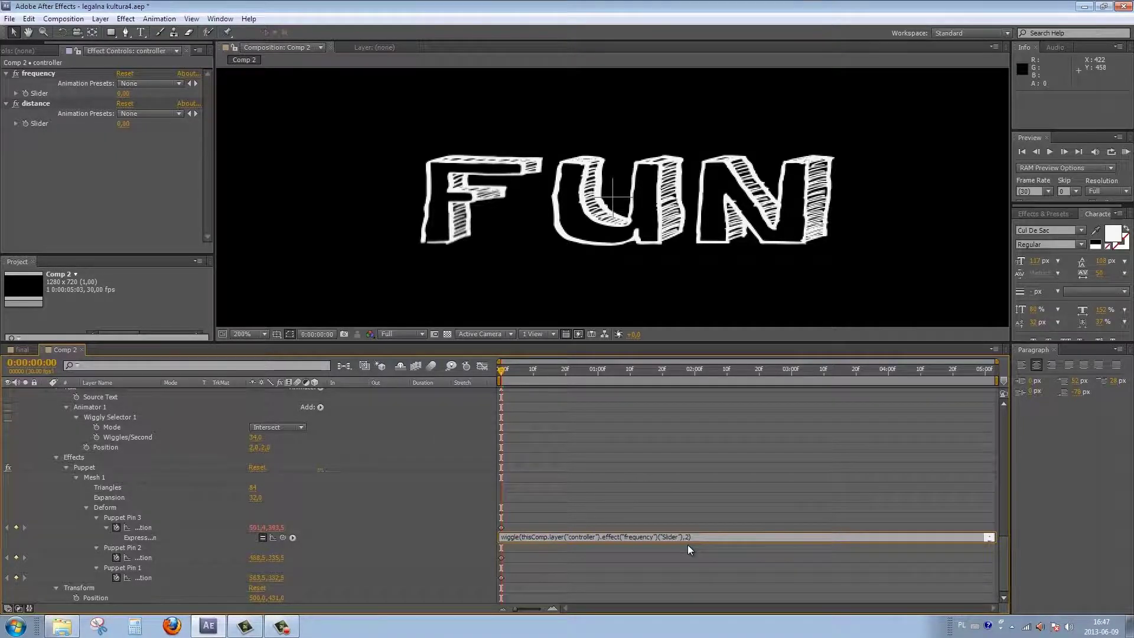
{"action": "left_click_drag", "start_coordinate": [283, 537], "coordinate": [52, 125]}
{"action": "left_click", "coordinate": [382, 434]}
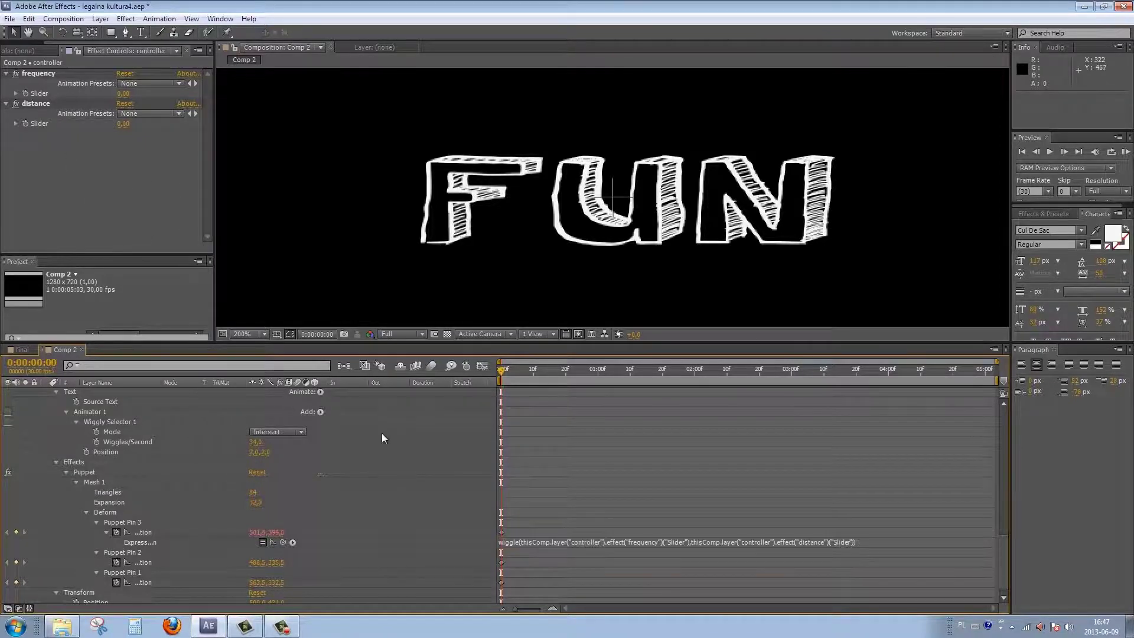
Set the frequency slider to 20 and distance to 2, then preview the wiggle.
{"action": "left_click", "coordinate": [1126, 152]}
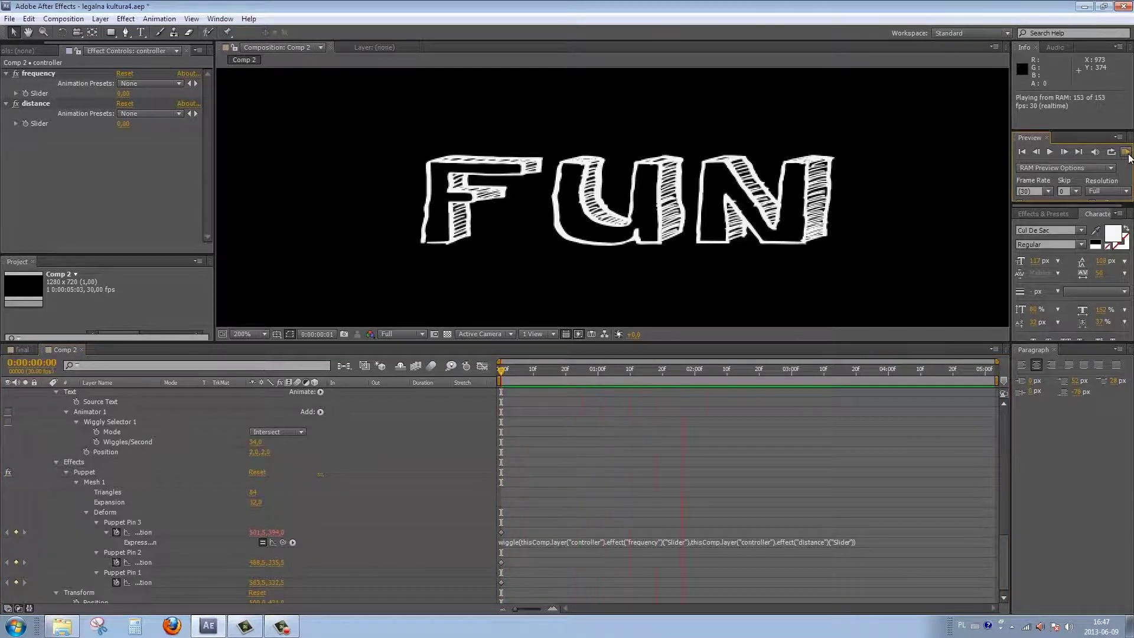
{"action": "left_click", "coordinate": [1128, 154]}
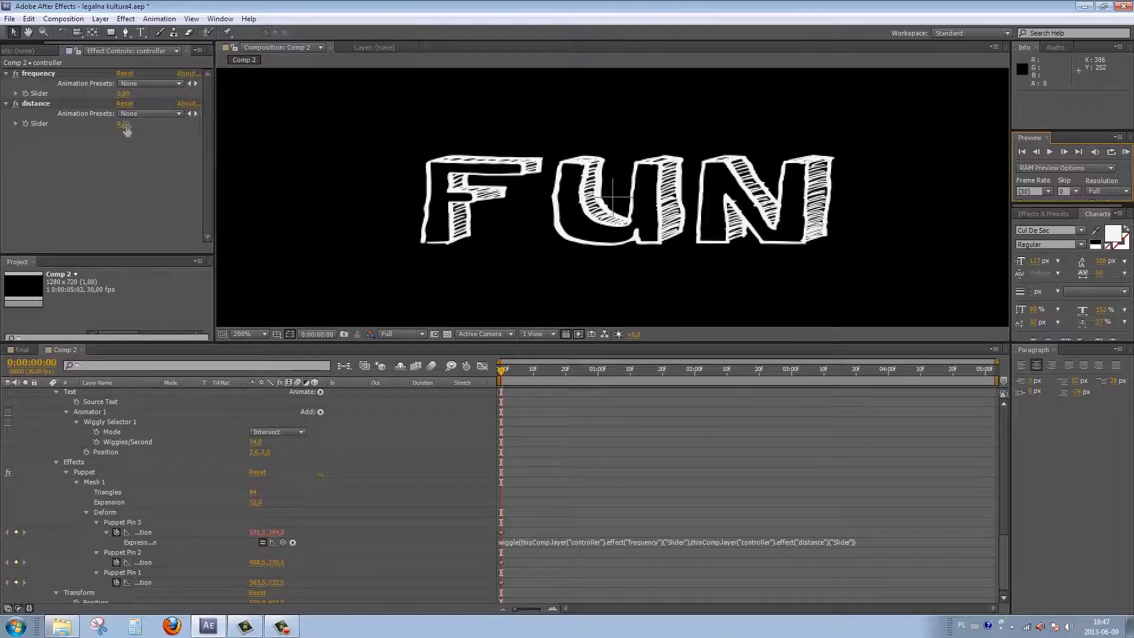
{"action": "left_click", "coordinate": [123, 94]}
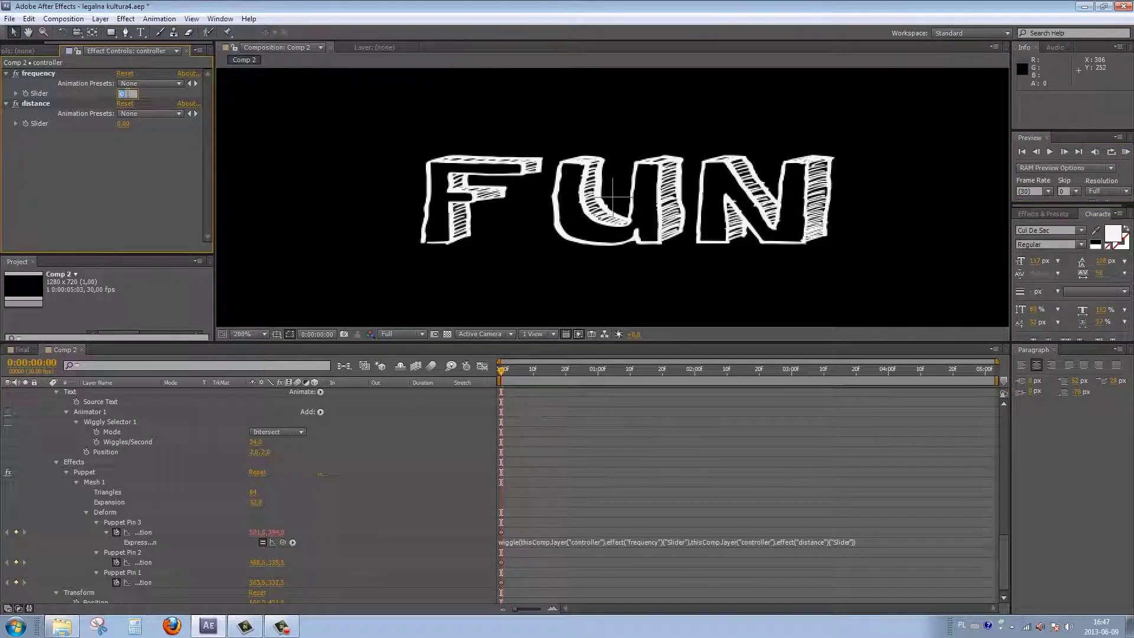
{"action": "key", "text": "Return"}
{"action": "left_click", "coordinate": [131, 124]}
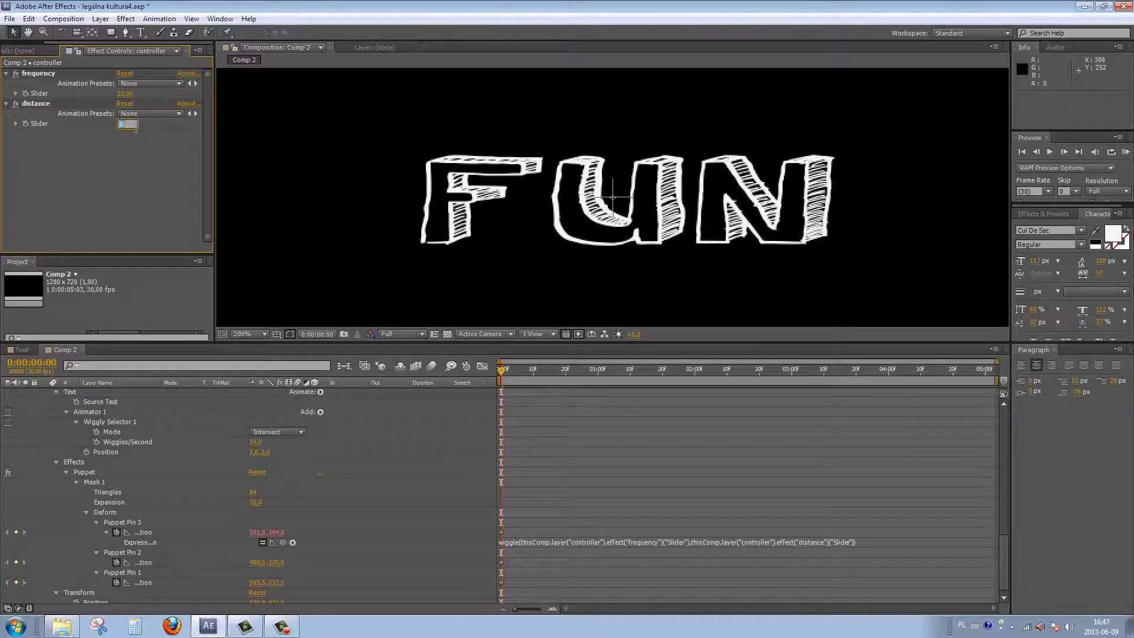
{"action": "type", "text": "2"}
{"action": "key", "text": "Return"}
{"action": "left_click", "coordinate": [1125, 151]}
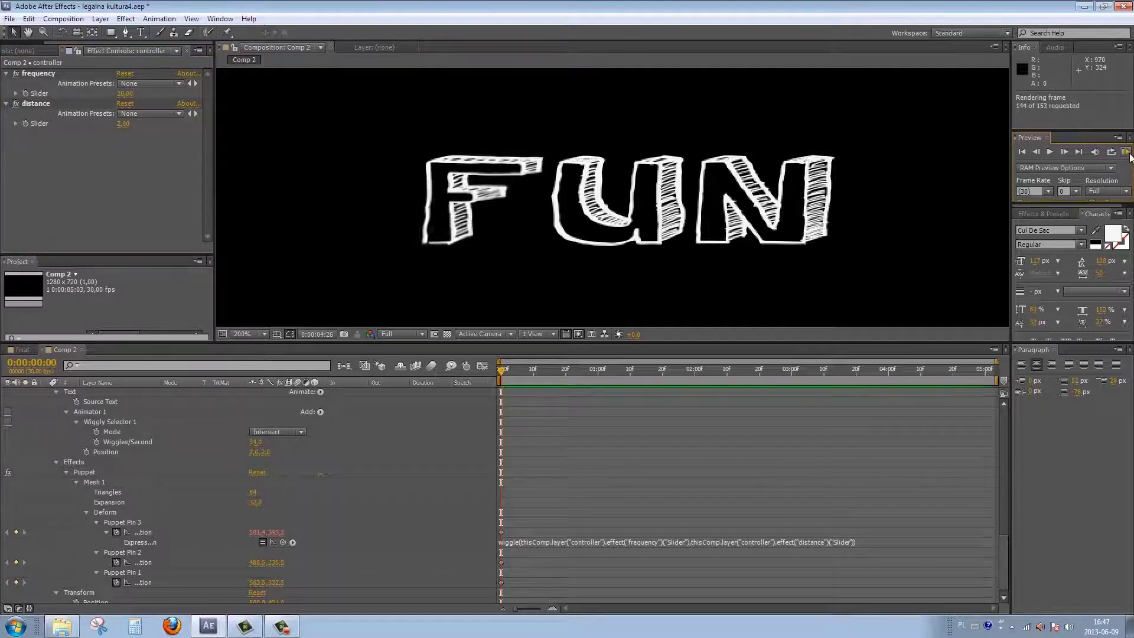
Raise frequency to 48 and distance to 39, previewing the stronger wiggle.
{"action": "left_click_drag", "start_coordinate": [122, 93], "coordinate": [127, 93]}
{"action": "left_click", "coordinate": [1125, 152]}
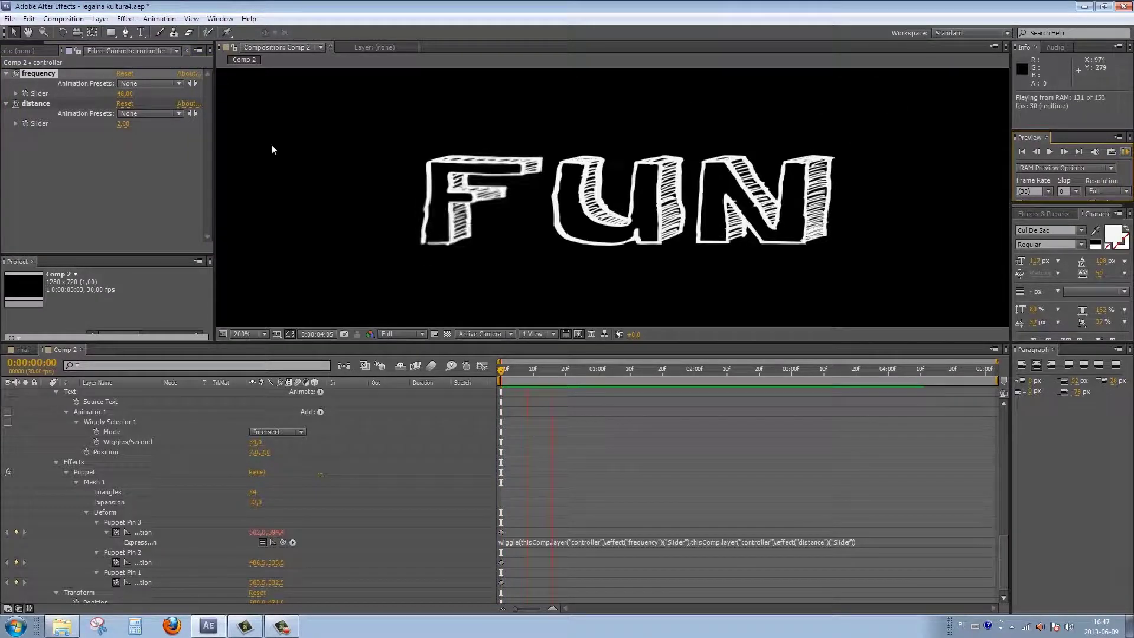
{"action": "left_click_drag", "start_coordinate": [123, 123], "coordinate": [134, 123]}
{"action": "left_click", "coordinate": [1125, 152]}
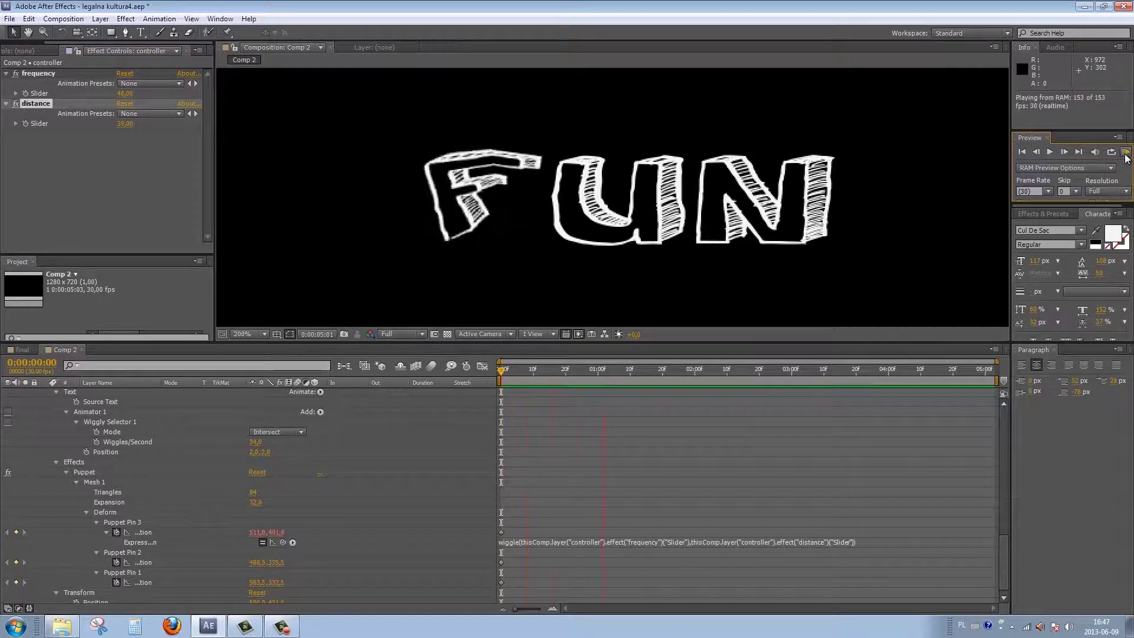
{"action": "left_click", "coordinate": [1126, 153]}
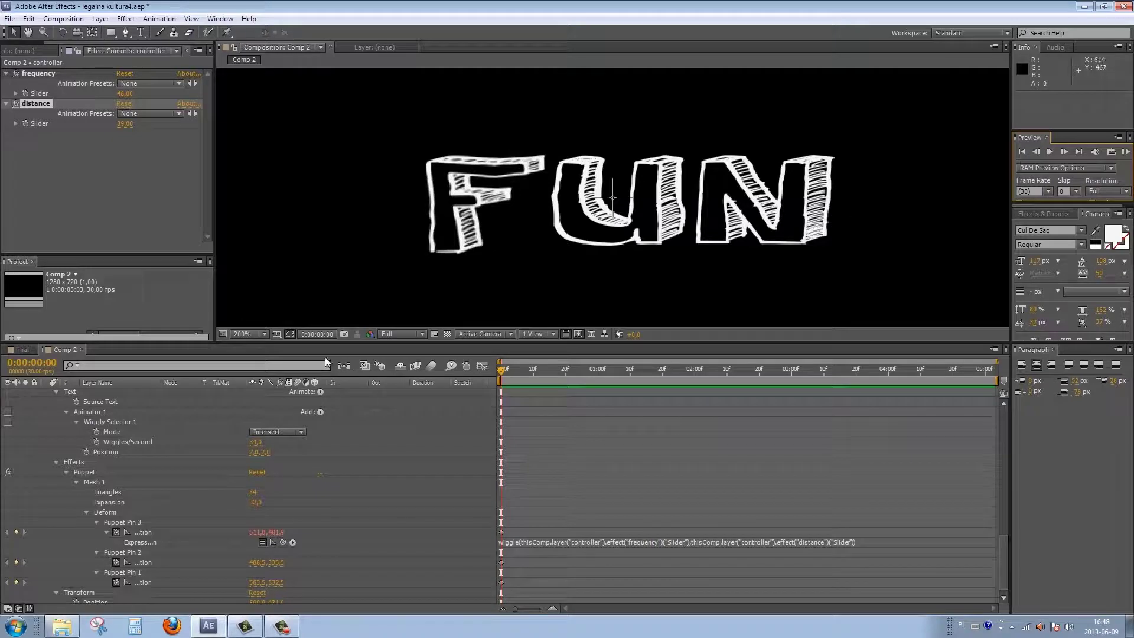
Copy the f letter's Pin 3 wiggle expression and paste it onto the f's Pins 2 and 1.
{"action": "scroll", "coordinate": [211, 460], "scroll_direction": "up", "scroll_amount": 5}
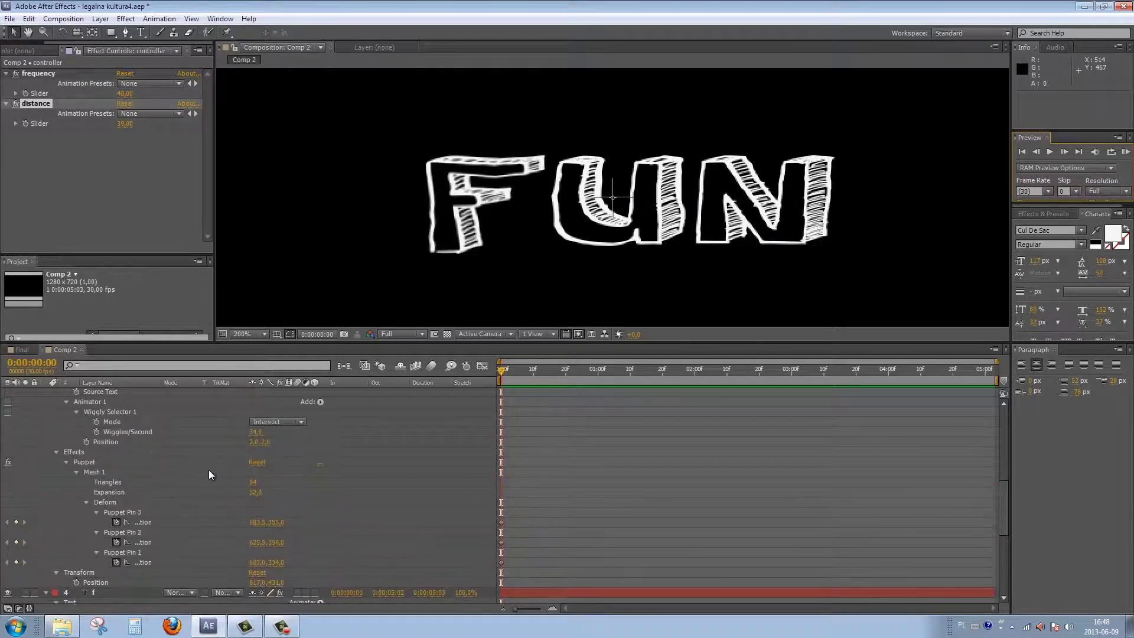
{"action": "left_click", "coordinate": [106, 529]}
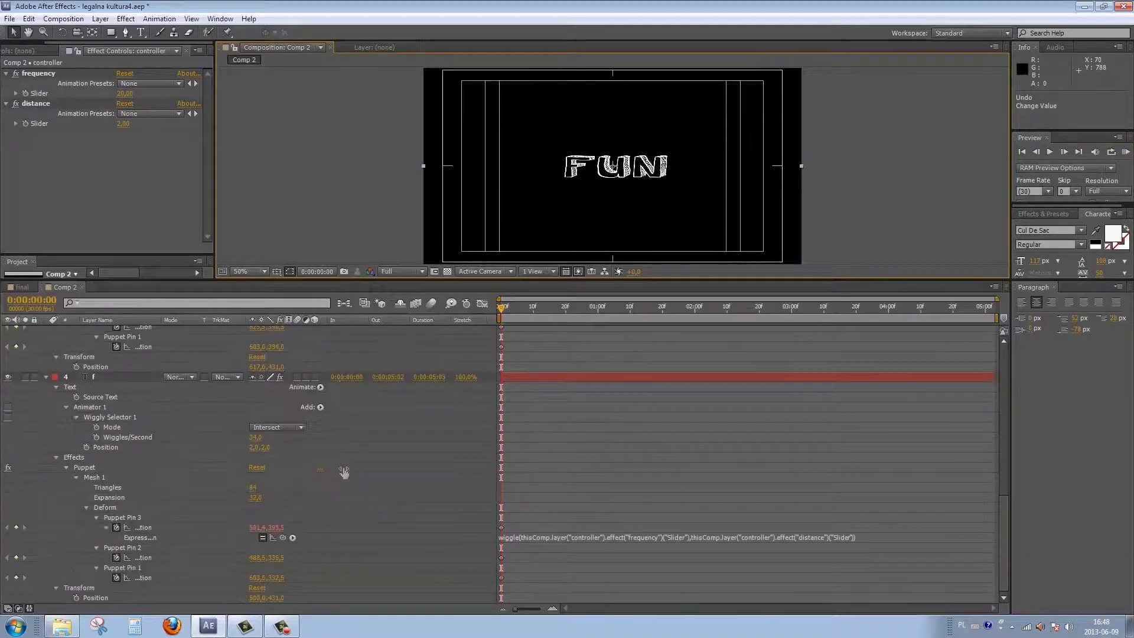
{"action": "left_click", "coordinate": [536, 536]}
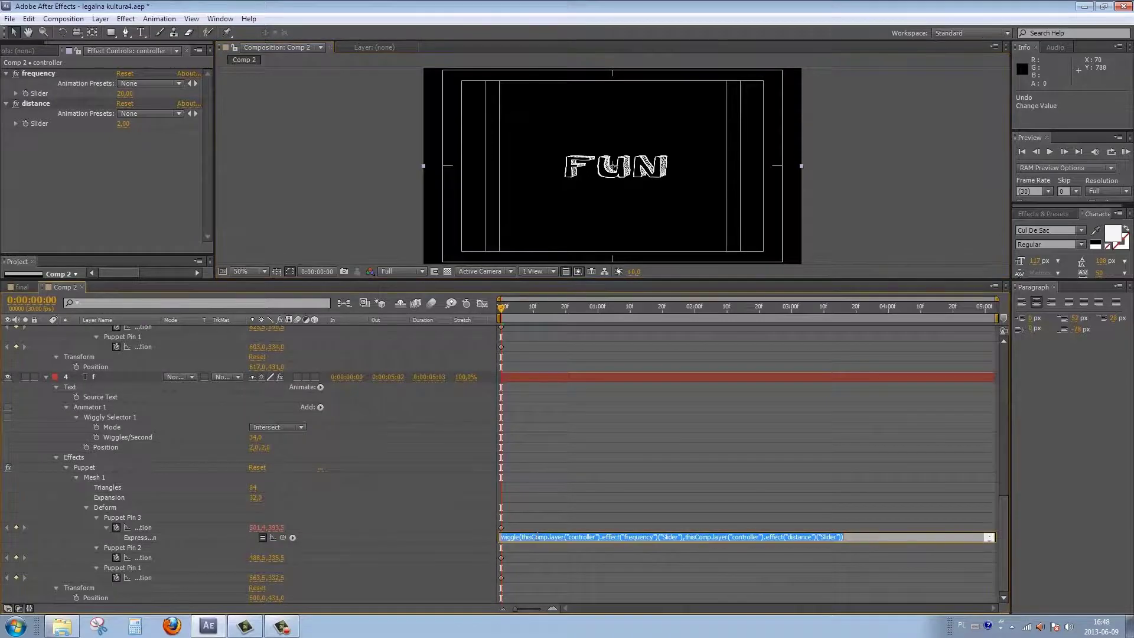
{"action": "key", "text": "ctrl+c"}
{"action": "left_click", "coordinate": [116, 557], "text": "alt"}
{"action": "key", "text": "ctrl+v"}
{"action": "left_click", "coordinate": [116, 588], "text": "alt"}
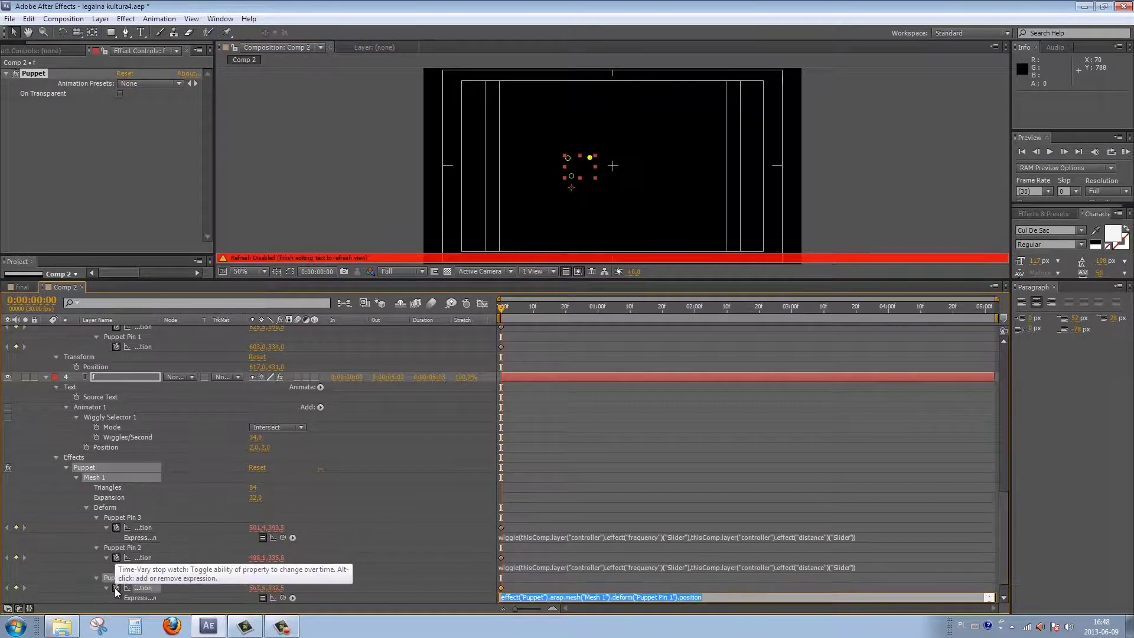
{"action": "key", "text": "ctrl+v"}
{"action": "left_click", "coordinate": [353, 543]}
Paste the same slider-linked wiggle expression onto Pins 1, 2 and 3 of the u letter.
{"action": "scroll", "coordinate": [353, 543], "scroll_direction": "up", "scroll_amount": 5}
{"action": "left_click", "coordinate": [116, 558], "text": "alt"}
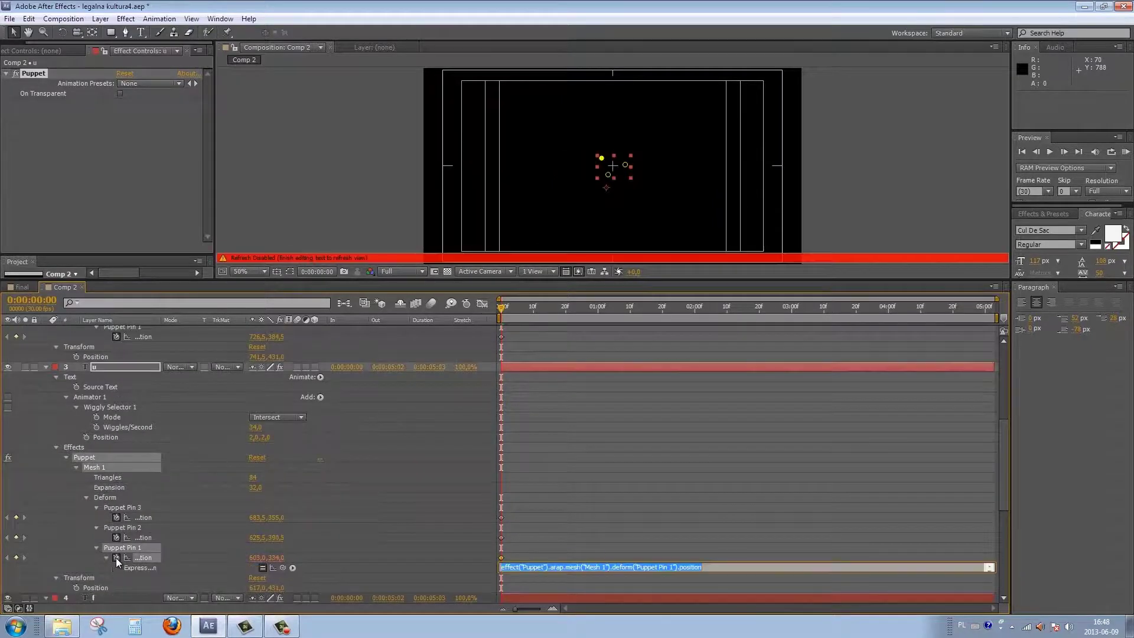
{"action": "key", "text": "ctrl+v"}
{"action": "left_click", "coordinate": [116, 537], "text": "alt"}
{"action": "key", "text": "ctrl+v"}
{"action": "left_click", "coordinate": [116, 517], "text": "alt"}
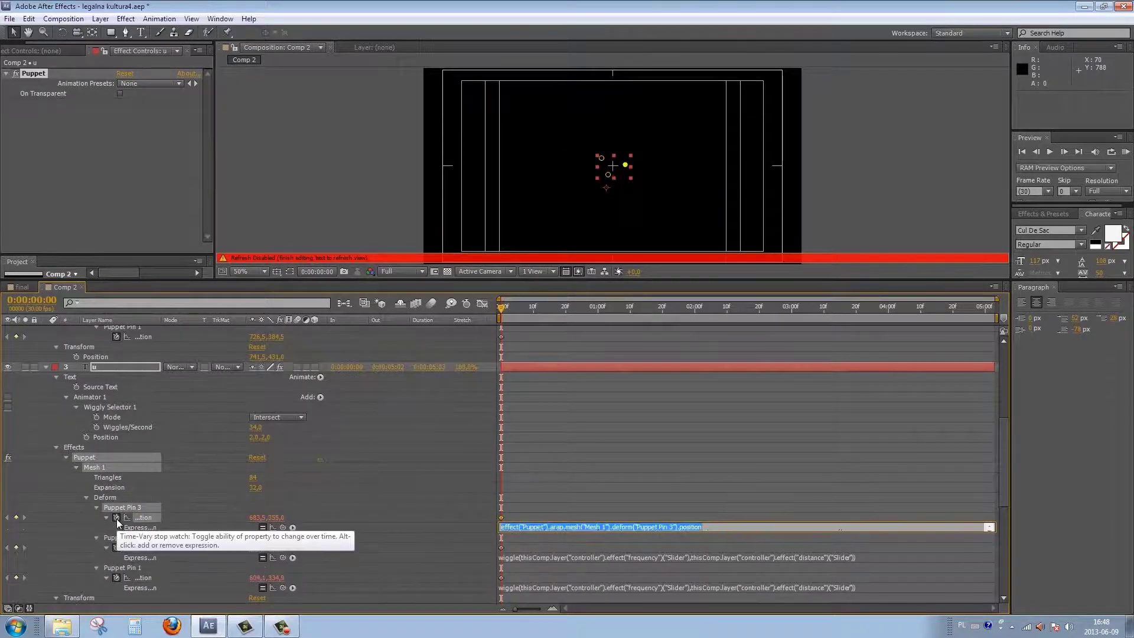
{"action": "key", "text": "ctrl+v"}
{"action": "left_click", "coordinate": [222, 482]}
Paste the wiggle expression onto all four puppet pins (1–4) of the n letter.
{"action": "scroll", "coordinate": [222, 482], "scroll_direction": "up", "scroll_amount": 5}
{"action": "left_click", "coordinate": [116, 517], "text": "alt"}
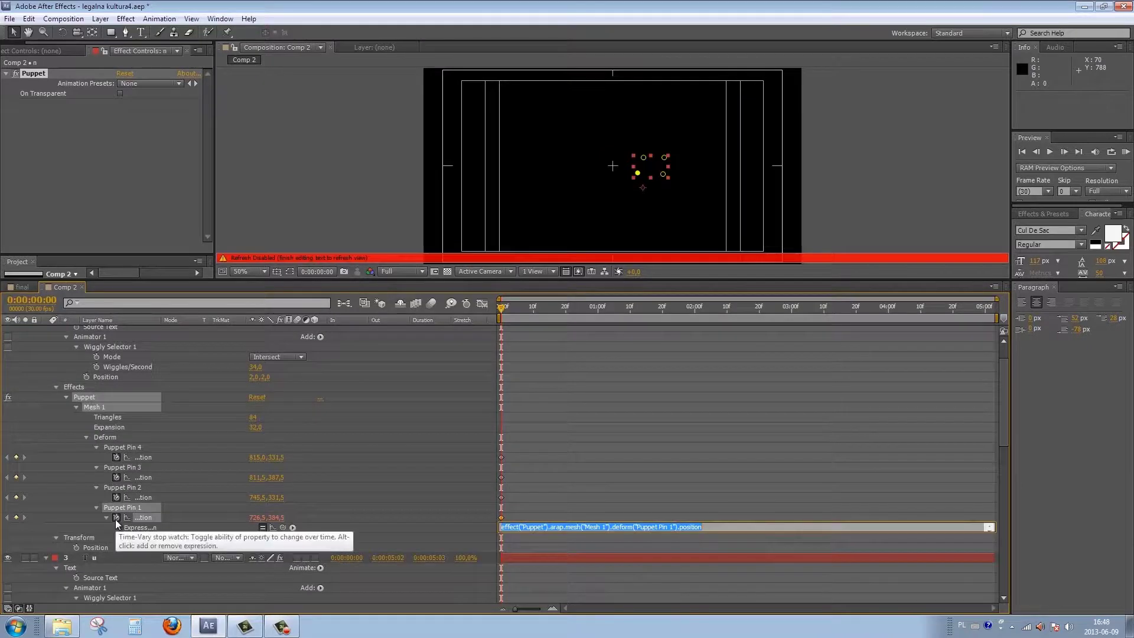
{"action": "key", "text": "ctrl+v"}
{"action": "left_click", "coordinate": [116, 497], "text": "alt"}
{"action": "key", "text": "ctrl+v"}
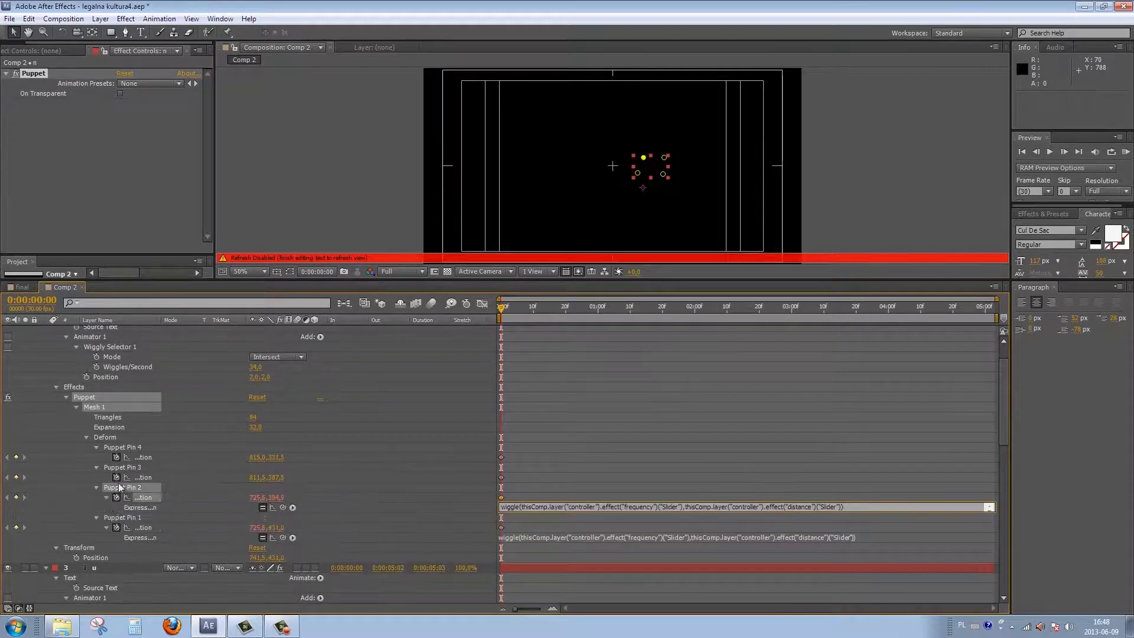
{"action": "left_click", "coordinate": [116, 477], "text": "alt"}
{"action": "key", "text": "ctrl+v"}
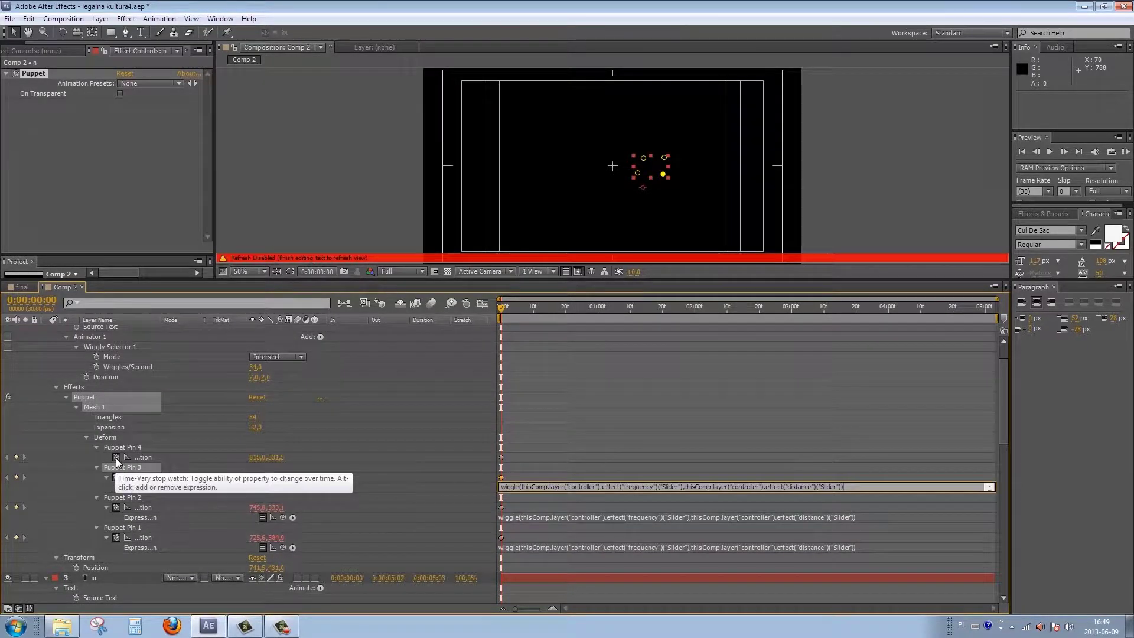
{"action": "left_click", "coordinate": [117, 457], "text": "alt"}
{"action": "key", "text": "ctrl+v"}
{"action": "left_click", "coordinate": [352, 428]}
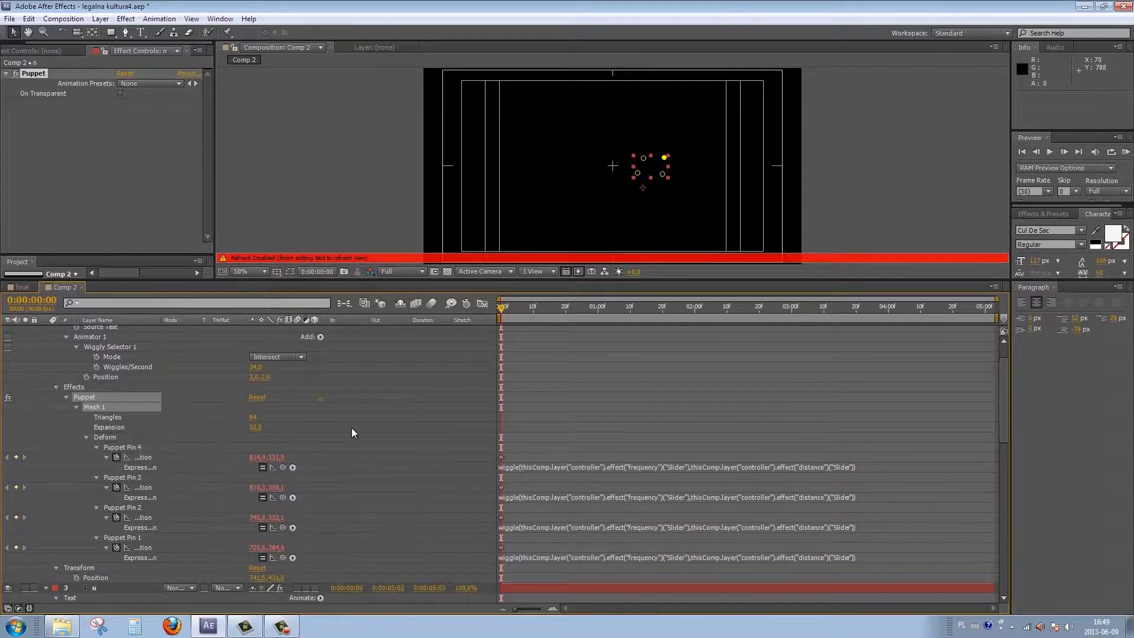
Enlarge the composition viewer, zoom to 100%, and RAM-preview the wiggling FUN letters.
{"action": "left_click", "coordinate": [1125, 154]}
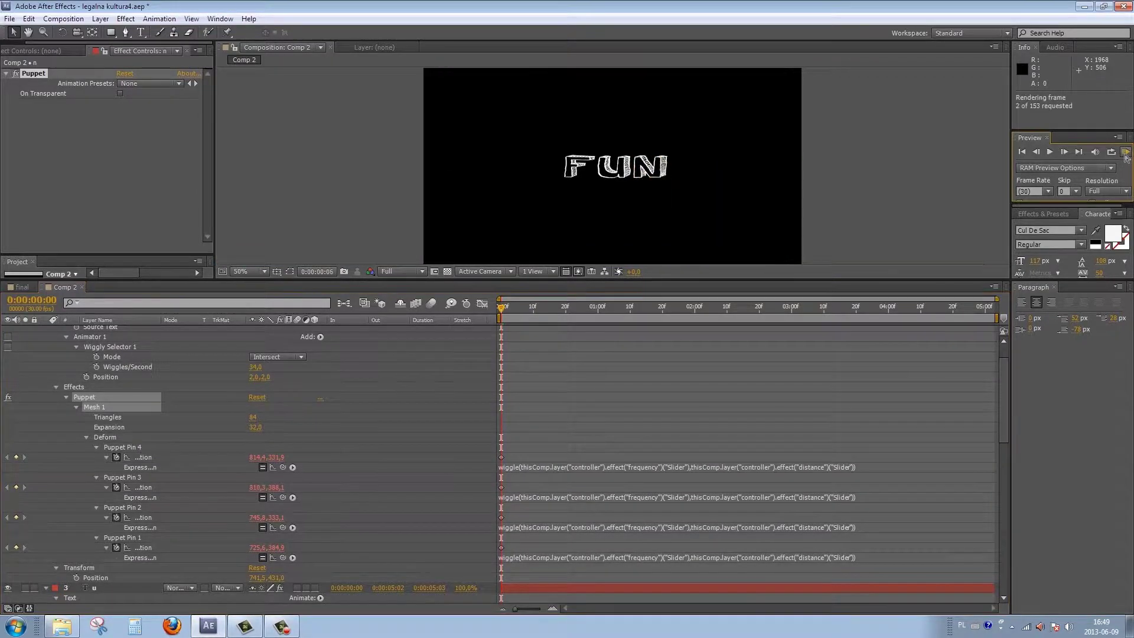
{"action": "left_click", "coordinate": [755, 279]}
{"action": "left_click_drag", "start_coordinate": [755, 279], "coordinate": [754, 506]}
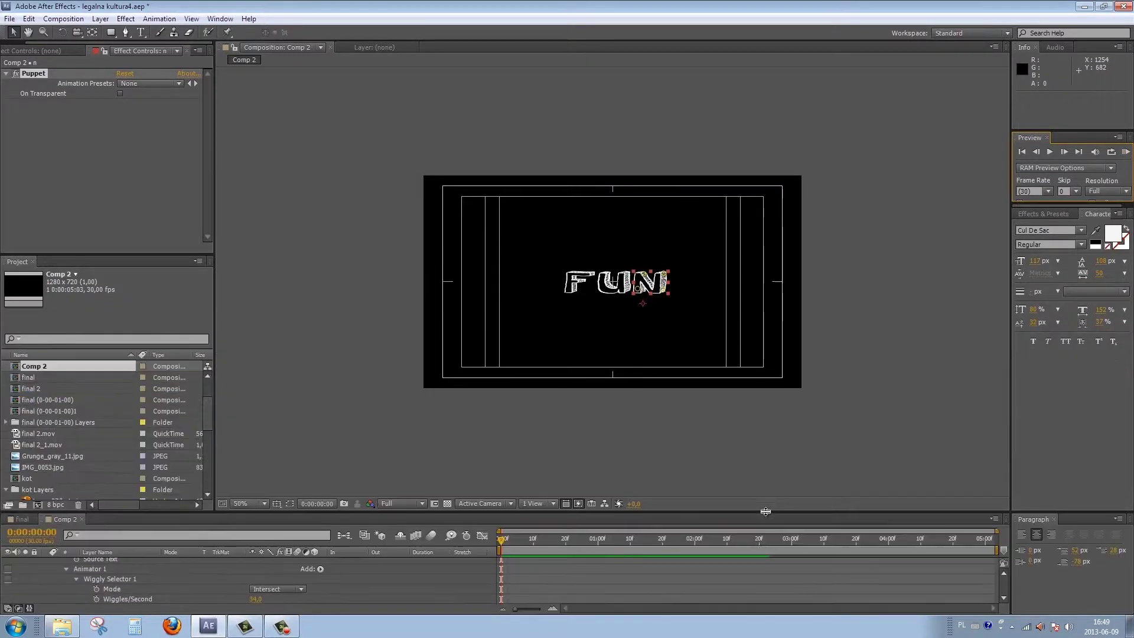
{"action": "key", "text": "slash"}
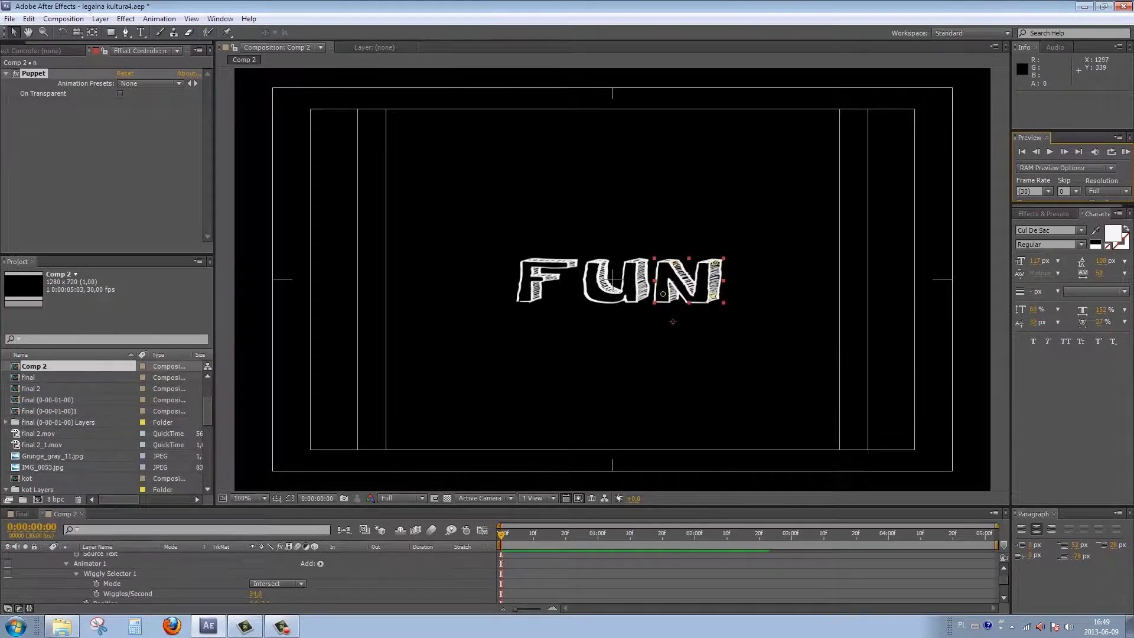
{"action": "left_click", "coordinate": [1125, 153]}
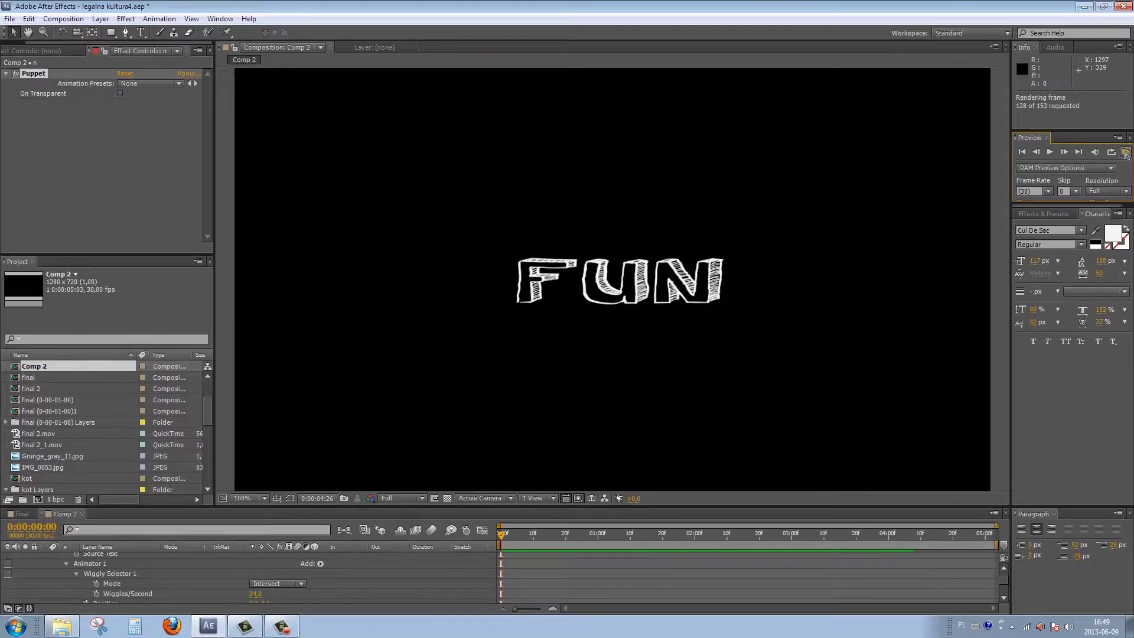